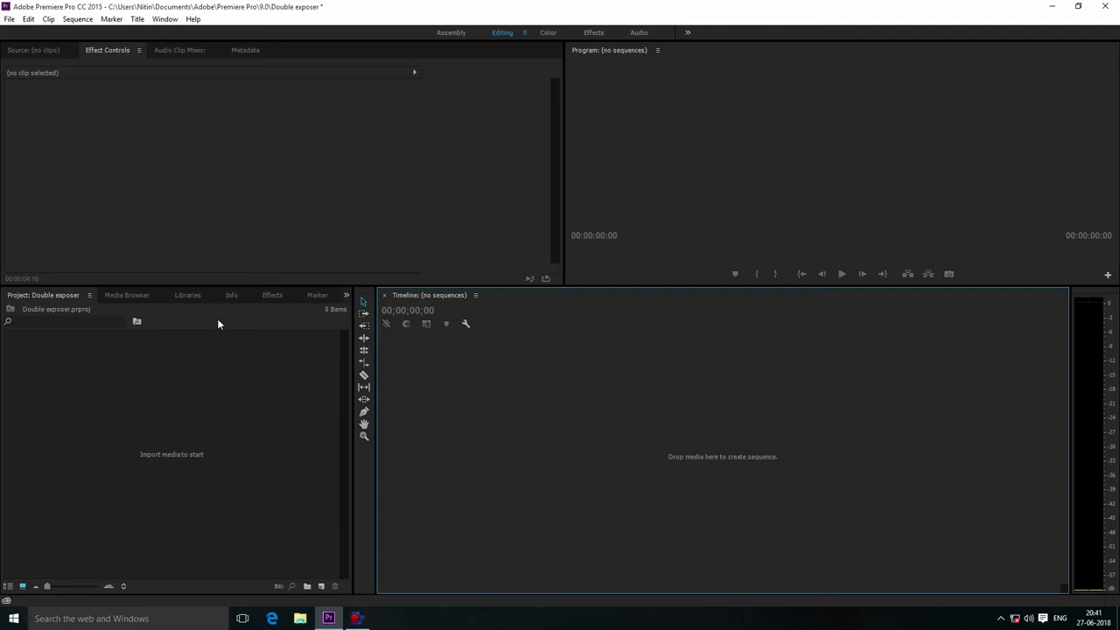
Import the beach-sunset and woman video clips into the project.
{"action": "double_click", "coordinate": [190, 387]}
{"action": "left_click_drag", "start_coordinate": [99, 79], "coordinate": [320, 197]}
{"action": "left_click", "coordinate": [462, 335]}
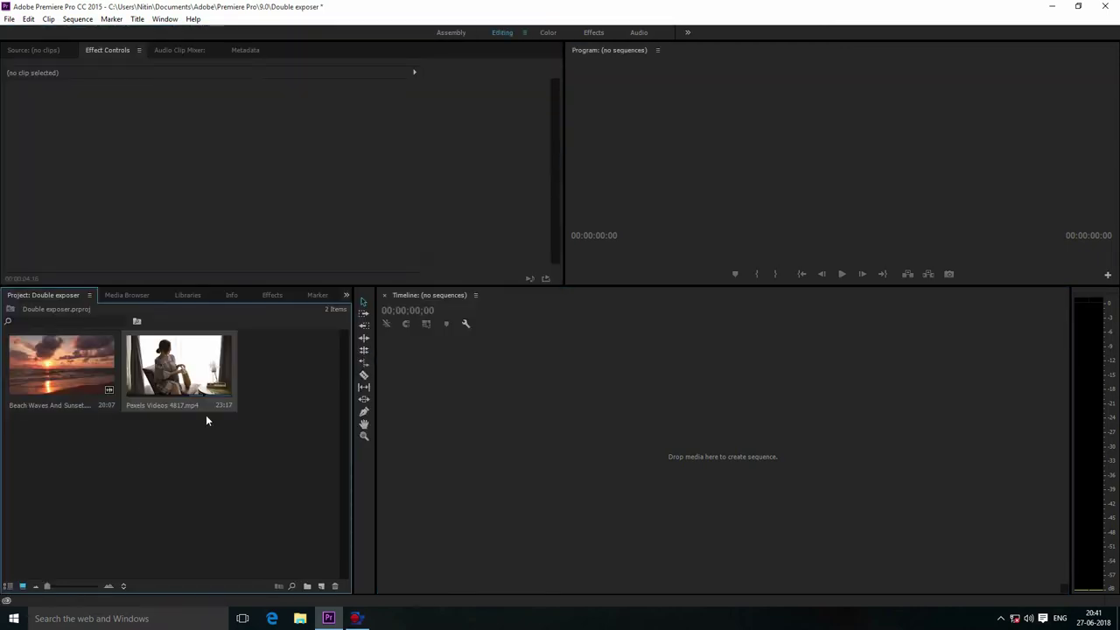
Mark in and out points on Pexels Videos 4817.mp4 for a 9:18 usable range.
{"action": "double_click", "coordinate": [205, 376]}
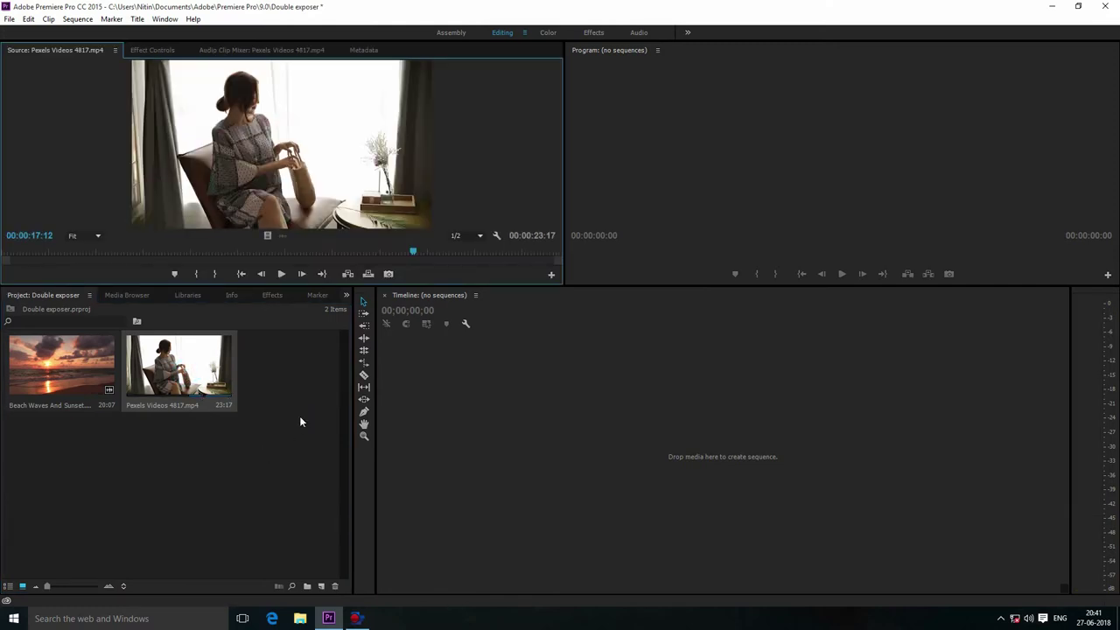
{"action": "mouse_move", "coordinate": [414, 253]}
{"action": "left_mouse_down"}
{"action": "mouse_move", "coordinate": [329, 236]}
{"action": "mouse_move", "coordinate": [353, 254]}
{"action": "mouse_move", "coordinate": [555, 236]}
{"action": "left_mouse_up"}
{"action": "key", "text": "i"}
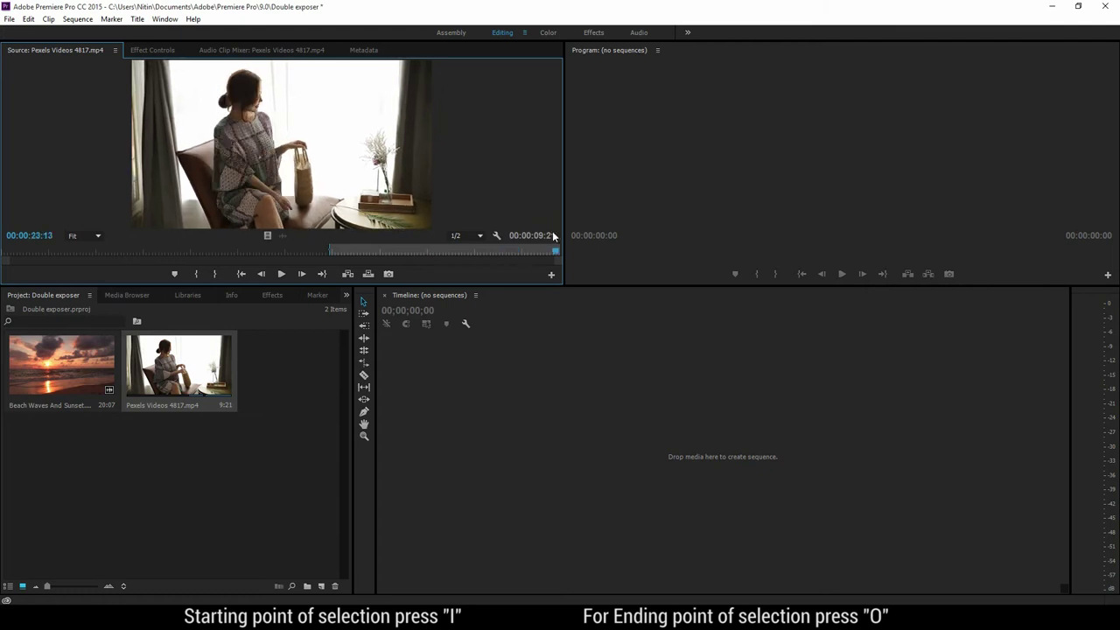
{"action": "key", "text": "o"}
{"action": "left_click_drag", "start_coordinate": [555, 251], "coordinate": [518, 252]}
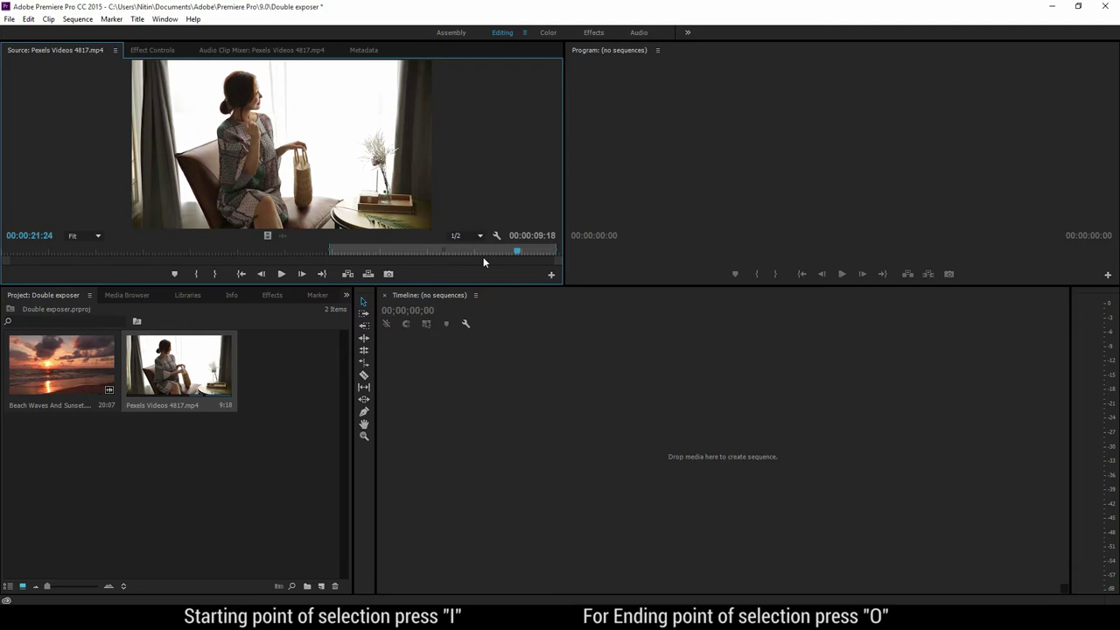
Create a sequence with the trimmed woman clip on V2 and the beach clip on V1.
{"action": "left_click_drag", "start_coordinate": [265, 234], "coordinate": [546, 443]}
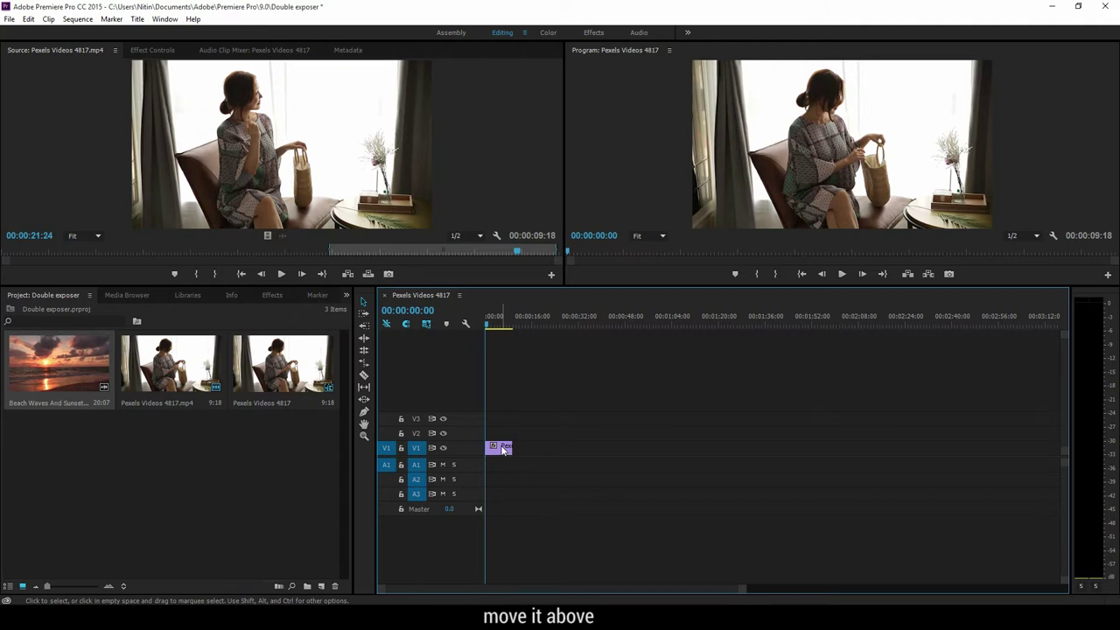
{"action": "left_click_drag", "start_coordinate": [503, 448], "coordinate": [508, 433]}
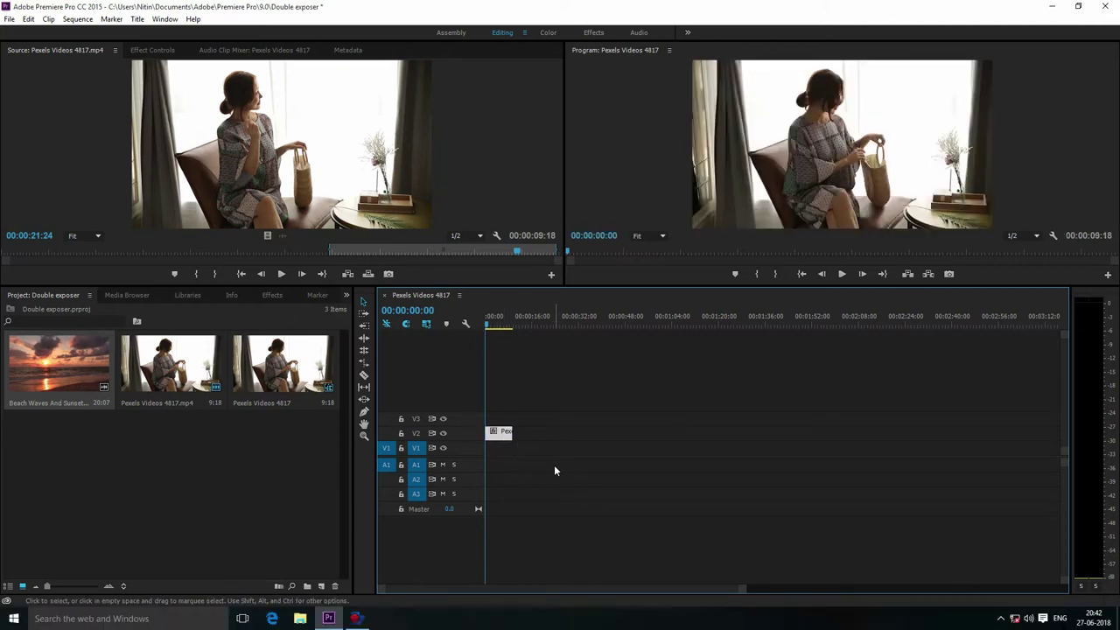
{"action": "left_click", "coordinate": [54, 359]}
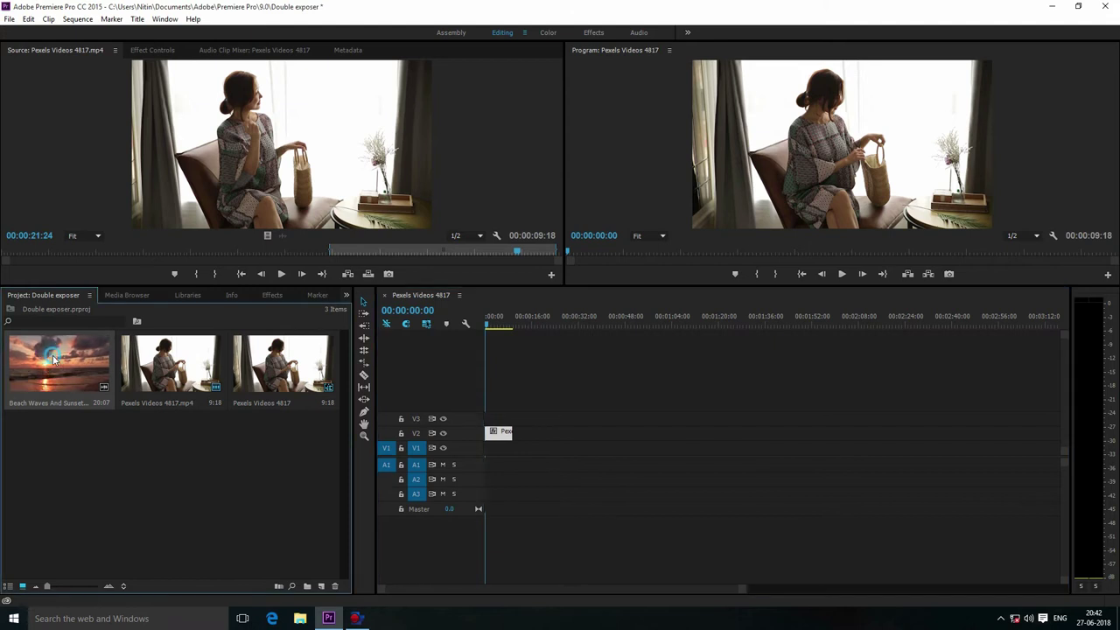
{"action": "left_click_drag", "start_coordinate": [54, 359], "coordinate": [564, 461]}
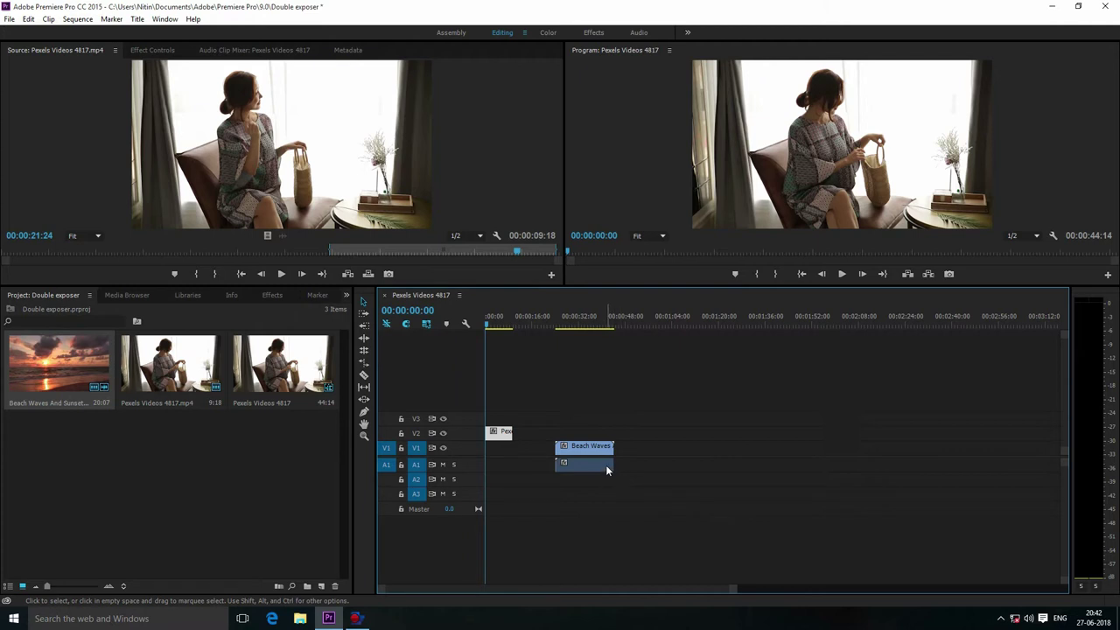
Delete the beach clip's audio from the timeline.
{"action": "left_click", "coordinate": [605, 464]}
{"action": "left_click", "coordinate": [657, 479]}
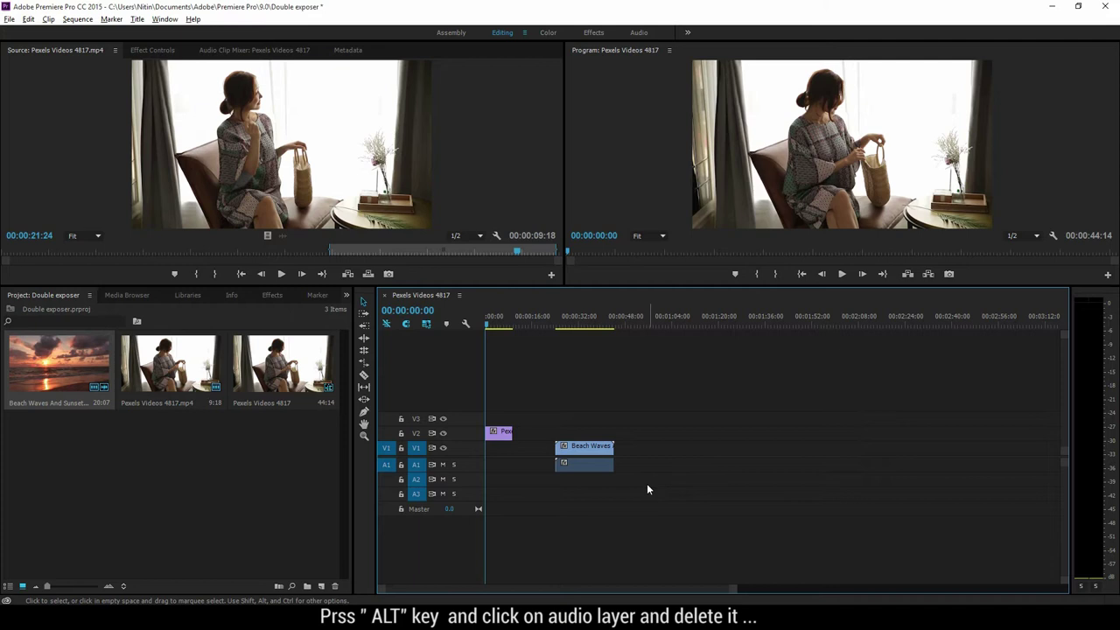
{"action": "left_click", "coordinate": [601, 467], "text": "alt"}
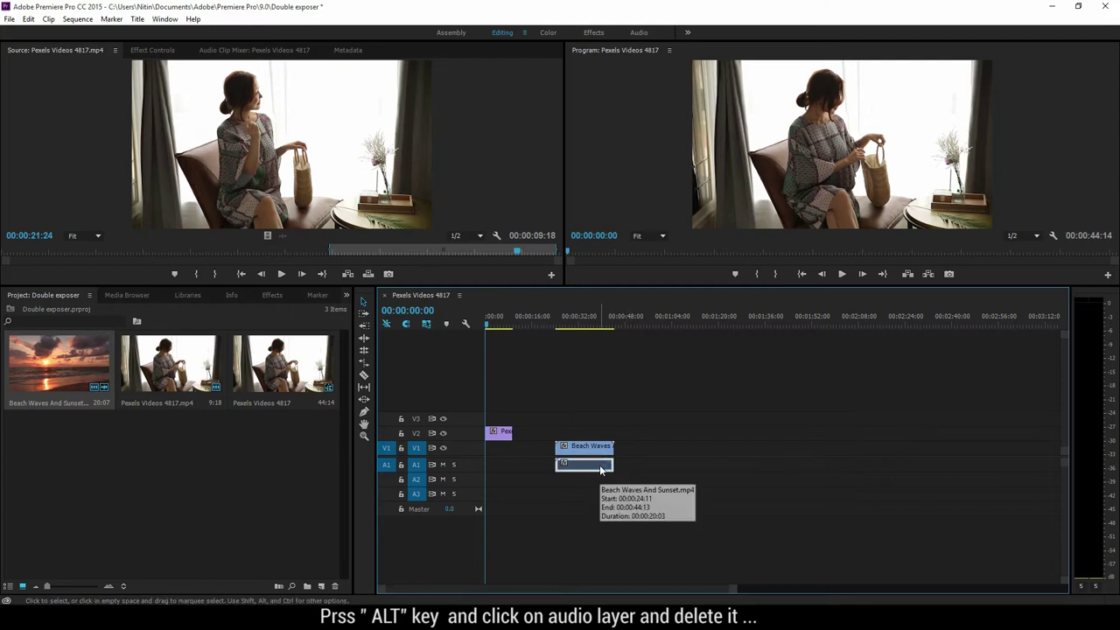
{"action": "key", "text": "Delete"}
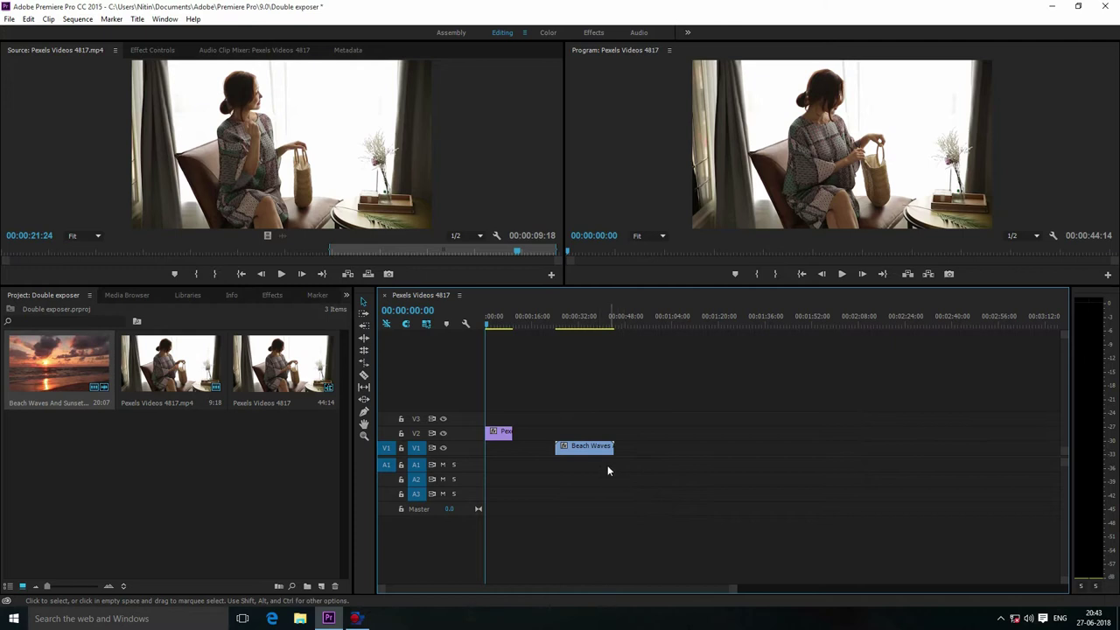
Slide the beach clip to the sequence start and zoom the timeline in on both clips.
{"action": "left_click_drag", "start_coordinate": [609, 449], "coordinate": [622, 457]}
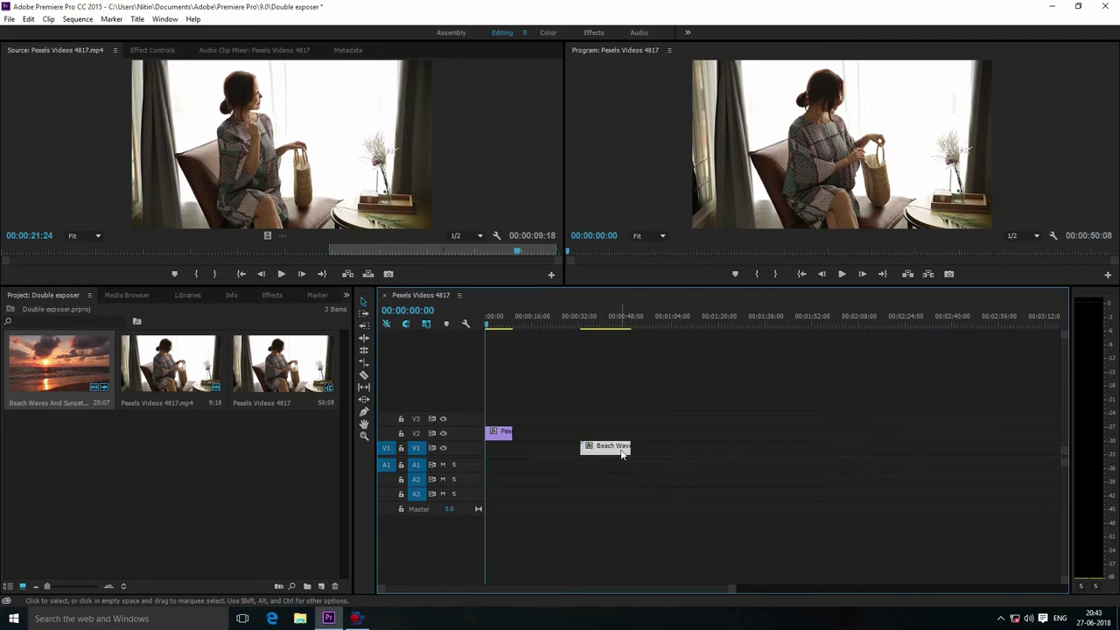
{"action": "left_click_drag", "start_coordinate": [622, 449], "coordinate": [519, 446]}
{"action": "key", "text": "="}
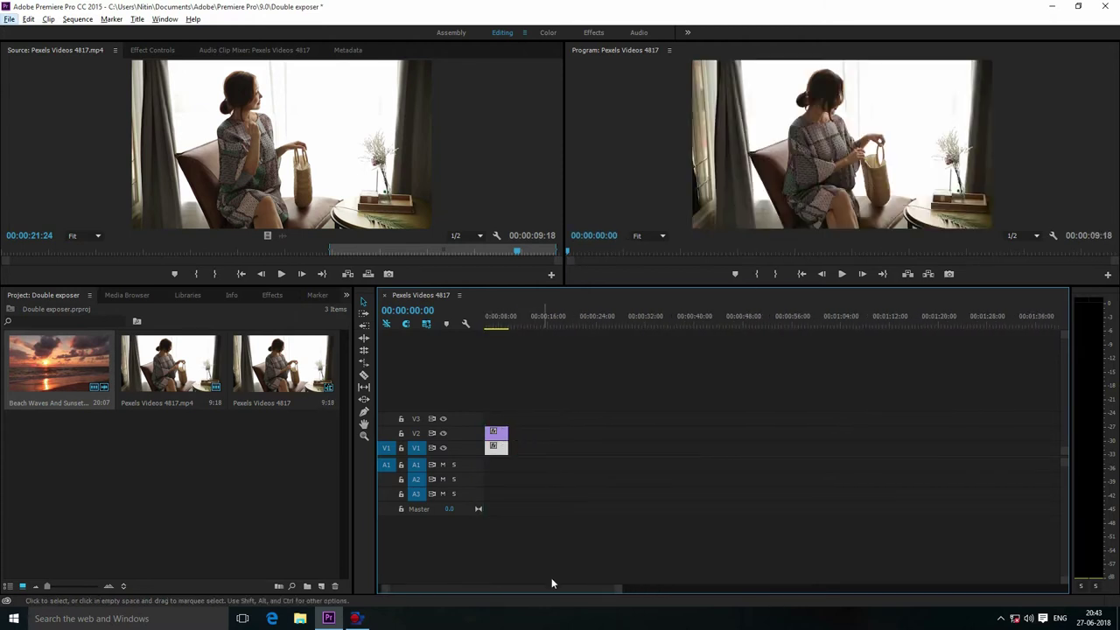
{"action": "left_click", "coordinate": [551, 584]}
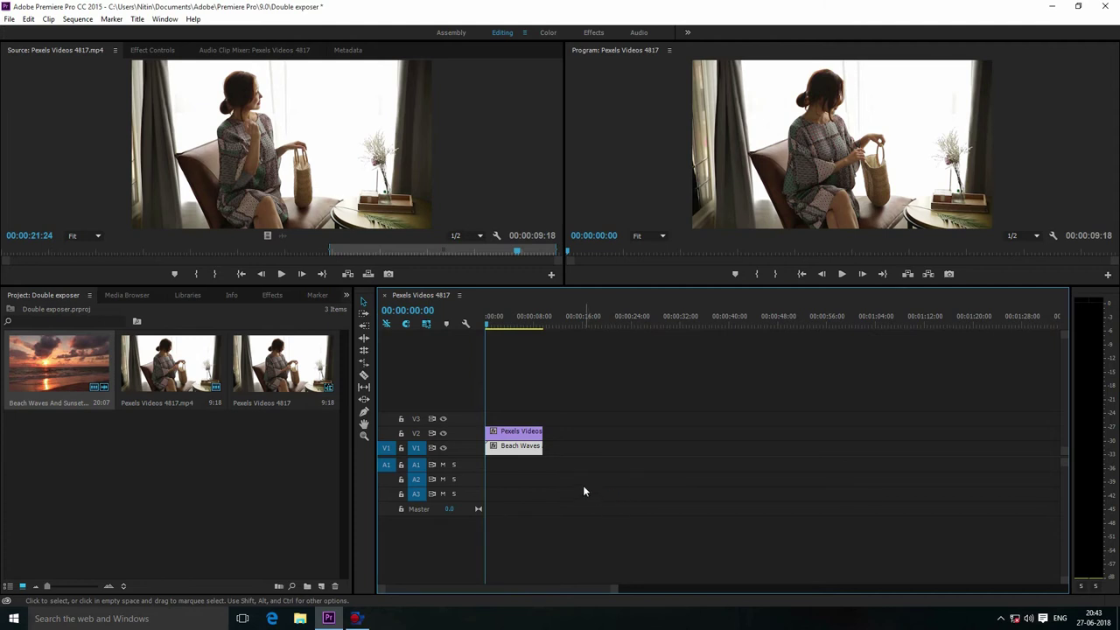
Scale the beach clip up to 139% in its Motion settings.
{"action": "left_click", "coordinate": [154, 50]}
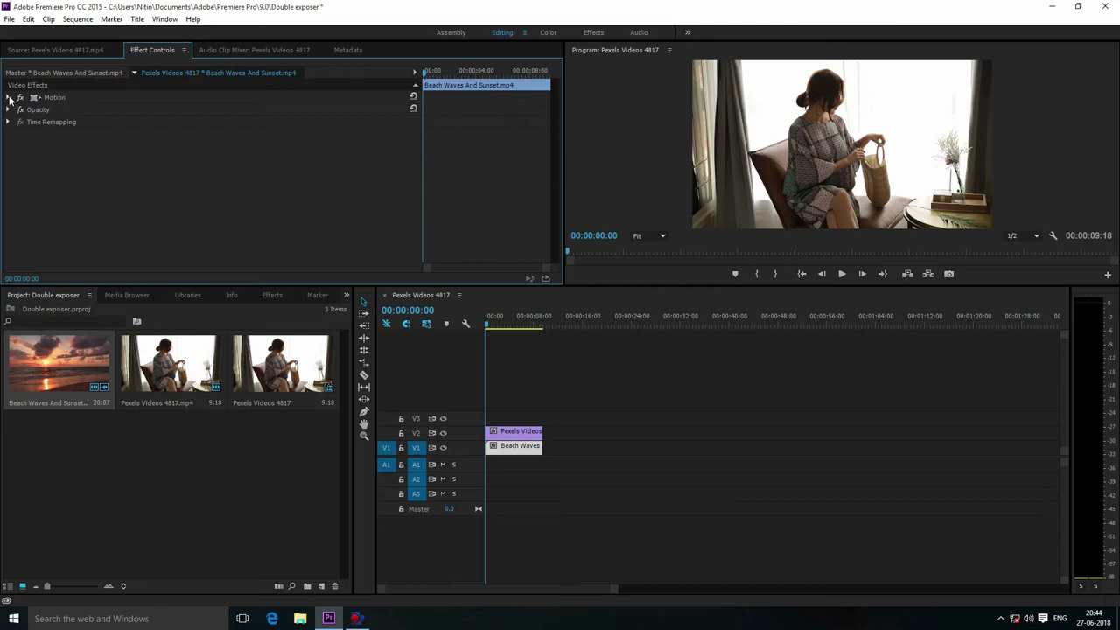
{"action": "left_click", "coordinate": [9, 97]}
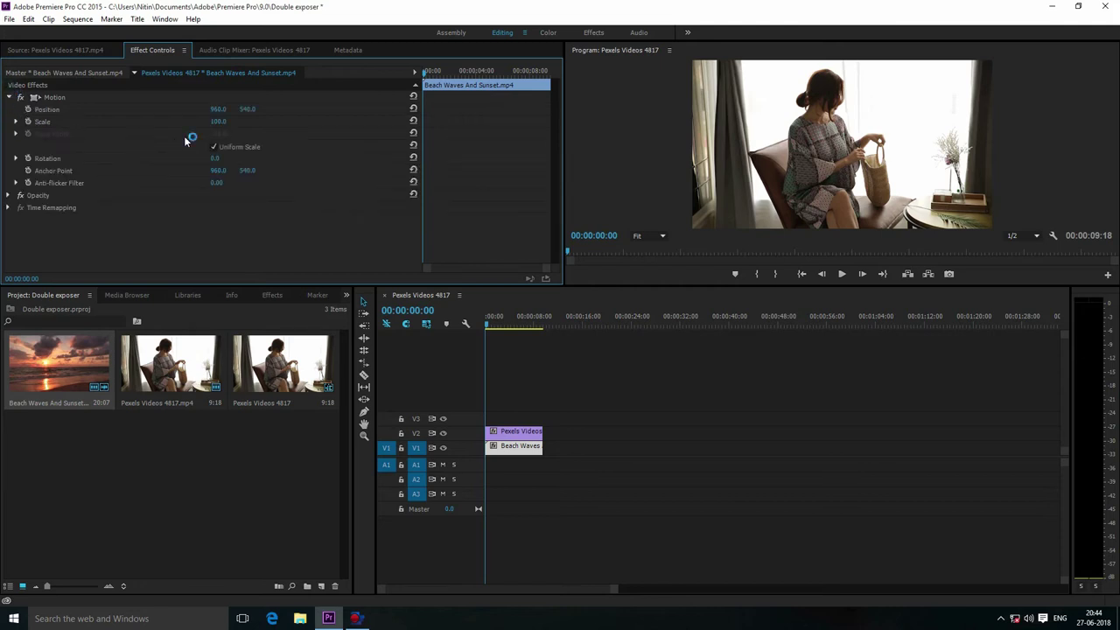
{"action": "left_click_drag", "start_coordinate": [218, 121], "coordinate": [252, 122]}
Set the woman clip's Motion to Scale 140 and Position 960, 785.
{"action": "left_click", "coordinate": [512, 431]}
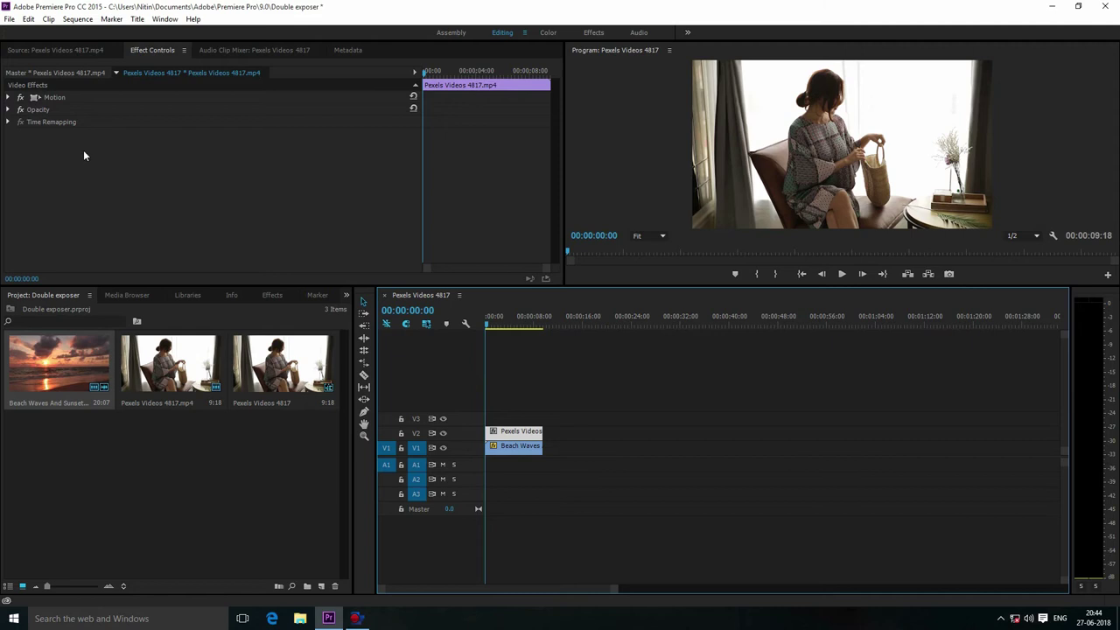
{"action": "left_click", "coordinate": [9, 97]}
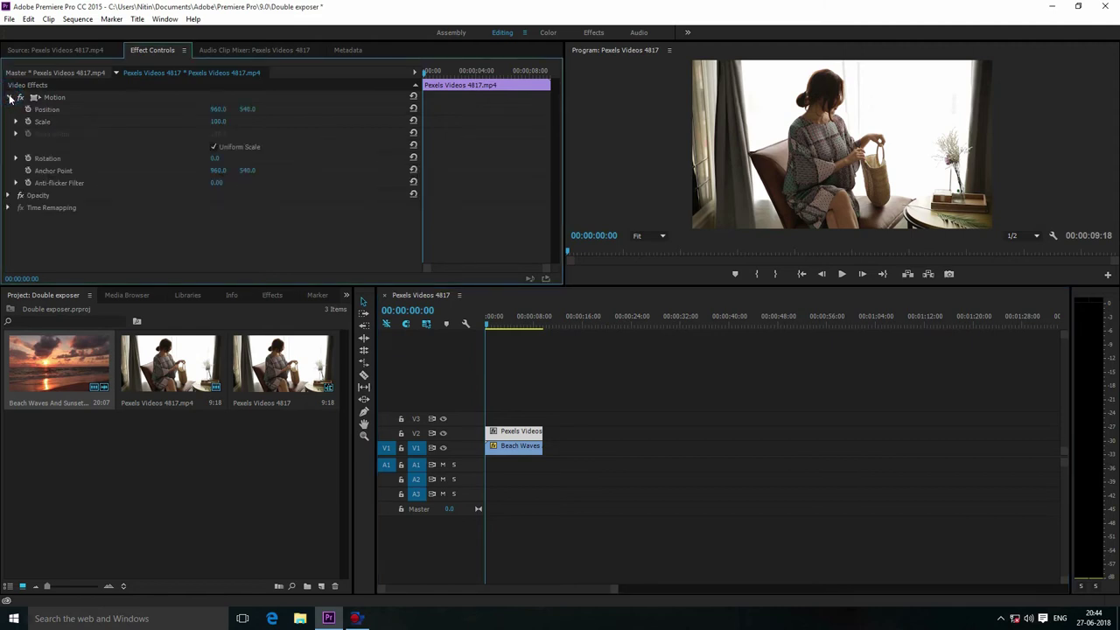
{"action": "left_click_drag", "start_coordinate": [217, 122], "coordinate": [329, 109]}
{"action": "left_click", "coordinate": [218, 120]}
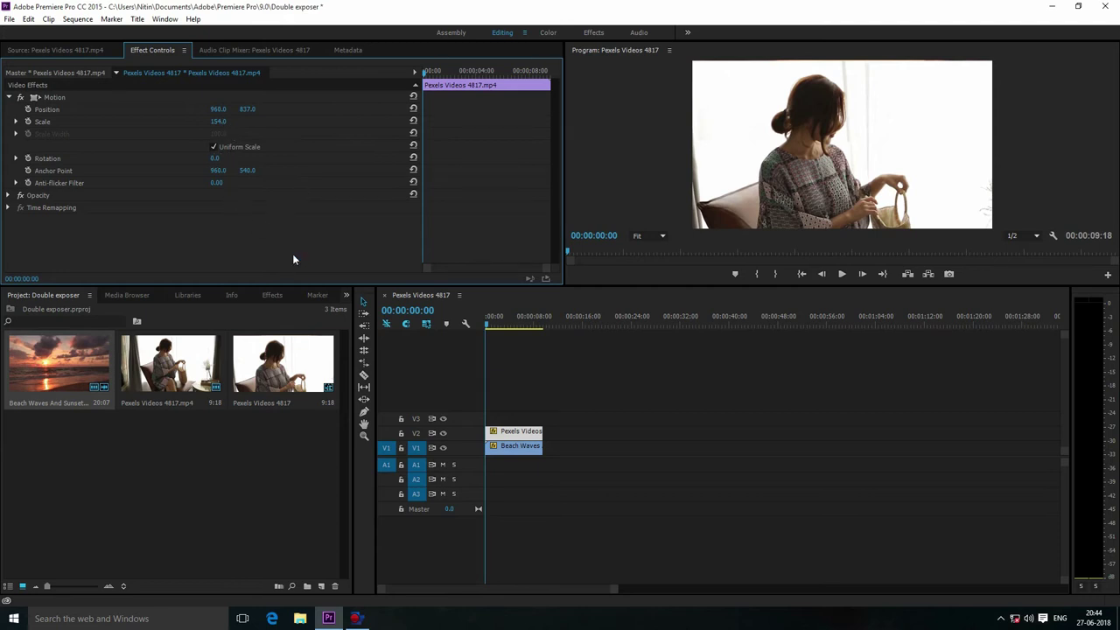
{"action": "left_click", "coordinate": [217, 124]}
{"action": "left_click_drag", "start_coordinate": [217, 121], "coordinate": [145, 108]}
{"action": "left_click", "coordinate": [245, 109]}
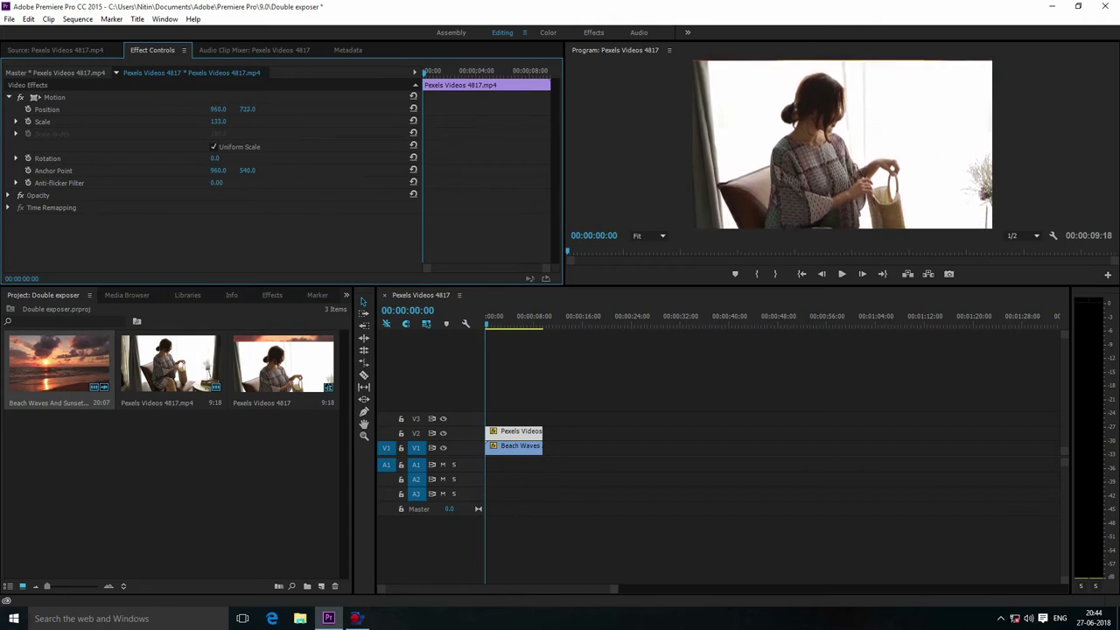
{"action": "left_click_drag", "start_coordinate": [214, 121], "coordinate": [250, 110]}
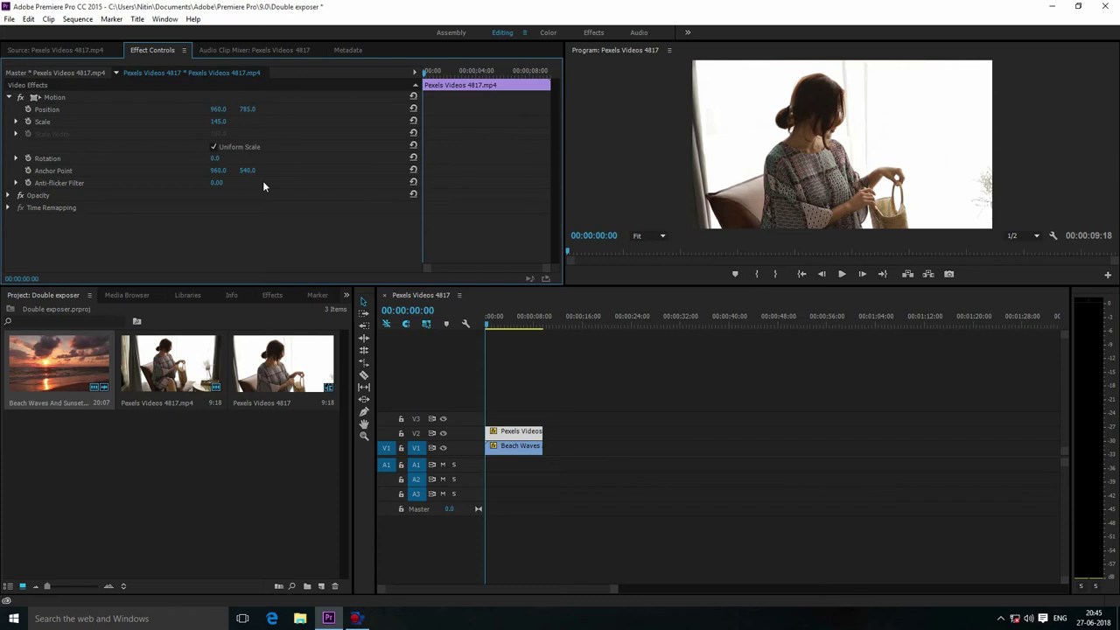
Search the effects for 'lumetr' and apply Lumetri Color to the woman clip.
{"action": "left_click", "coordinate": [272, 295]}
{"action": "left_click", "coordinate": [75, 310]}
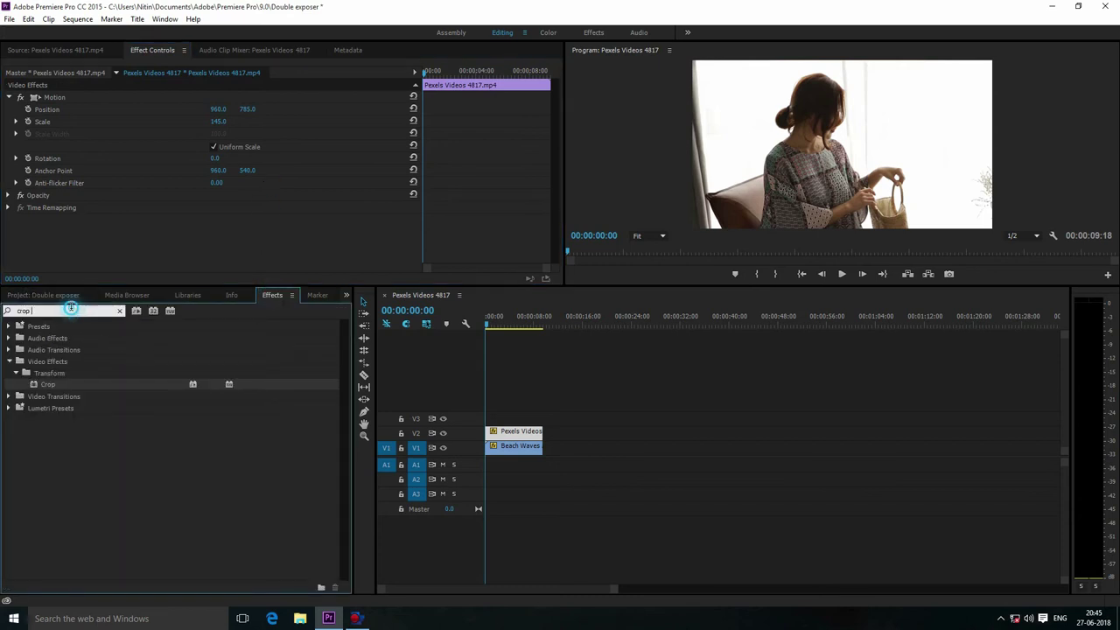
{"action": "key", "text": "BackSpace"}
{"action": "key", "text": "BackSpace"}
{"action": "key", "text": "BackSpace"}
{"action": "key", "text": "BackSpace"}
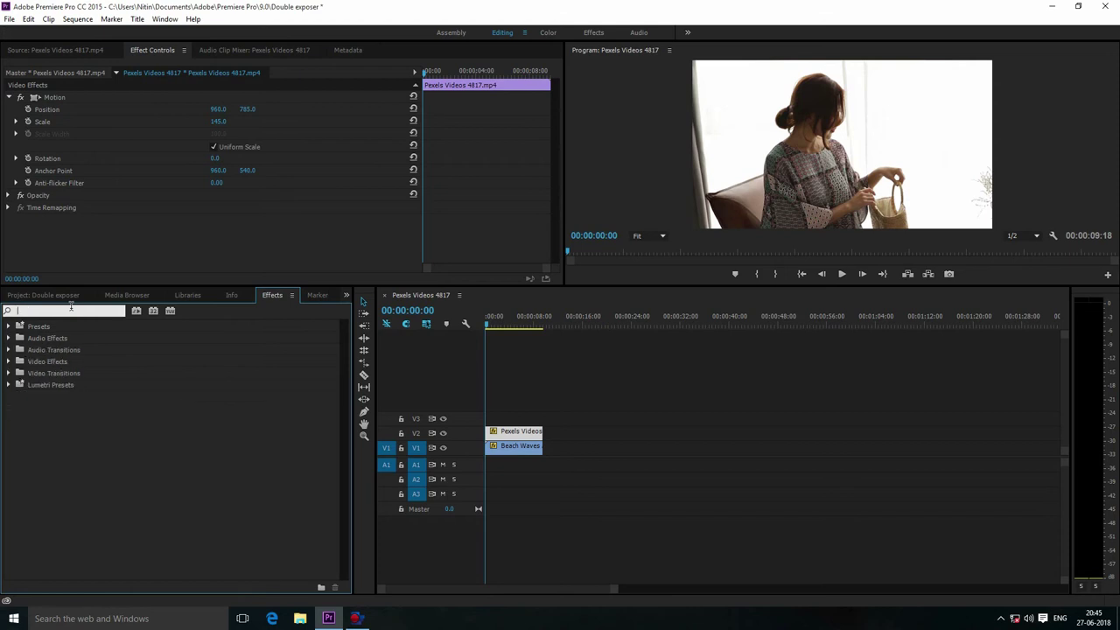
{"action": "type", "text": "lumetr"}
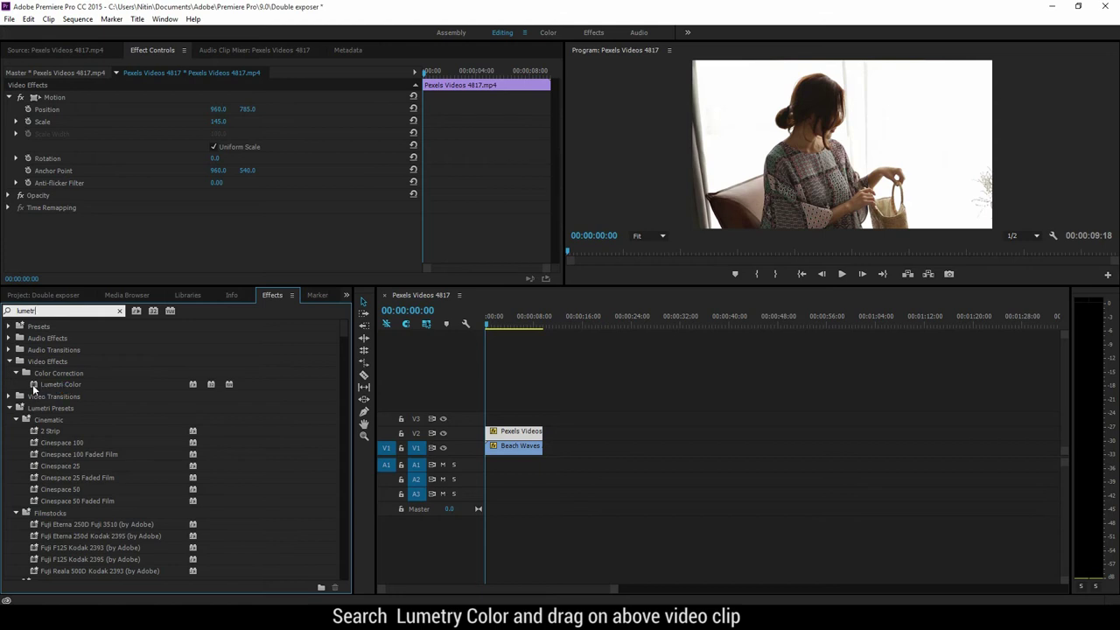
{"action": "left_click_drag", "start_coordinate": [34, 385], "coordinate": [503, 435]}
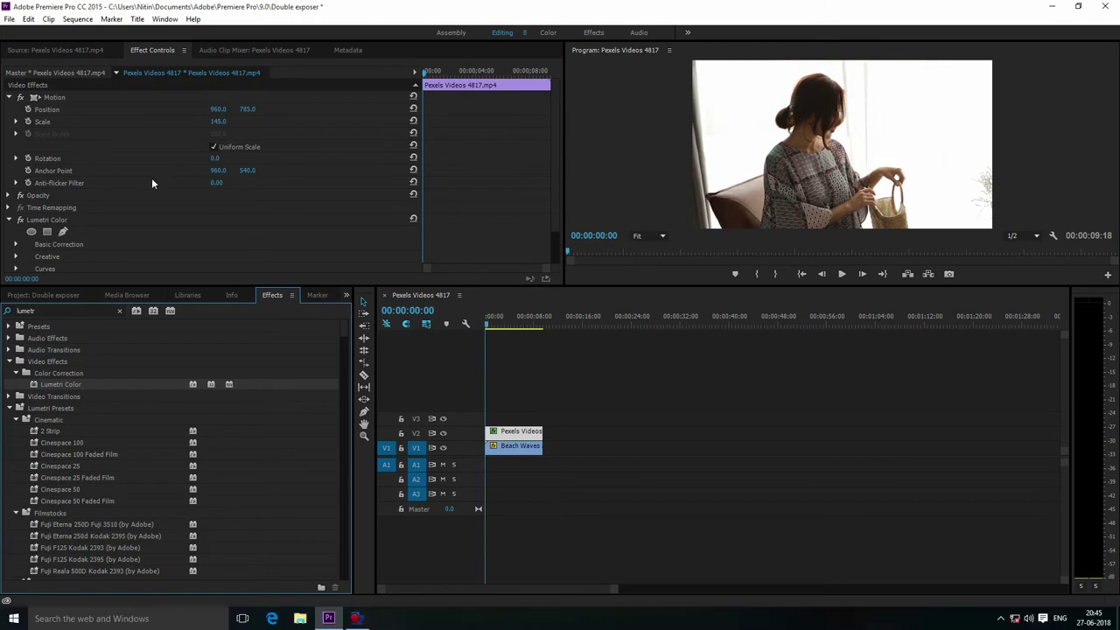
Expand Basic Correction, open the Input LUT file browser, and cancel without loading a LUT.
{"action": "scroll", "coordinate": [78, 205], "scroll_direction": "down", "scroll_amount": 1}
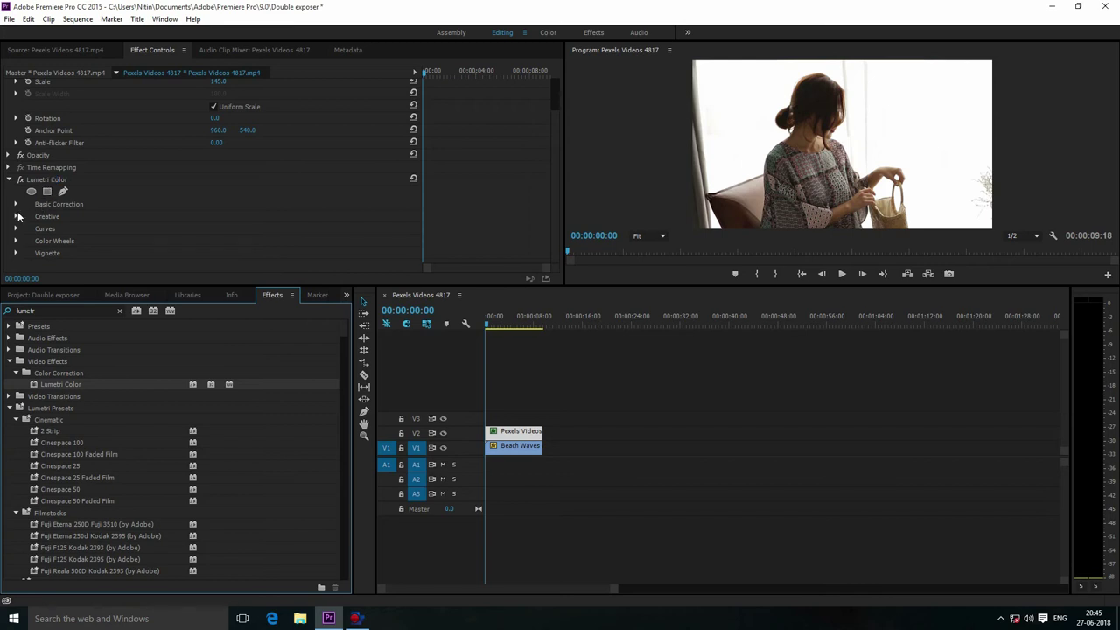
{"action": "left_click", "coordinate": [14, 204]}
{"action": "left_click", "coordinate": [218, 184]}
{"action": "left_click", "coordinate": [218, 195]}
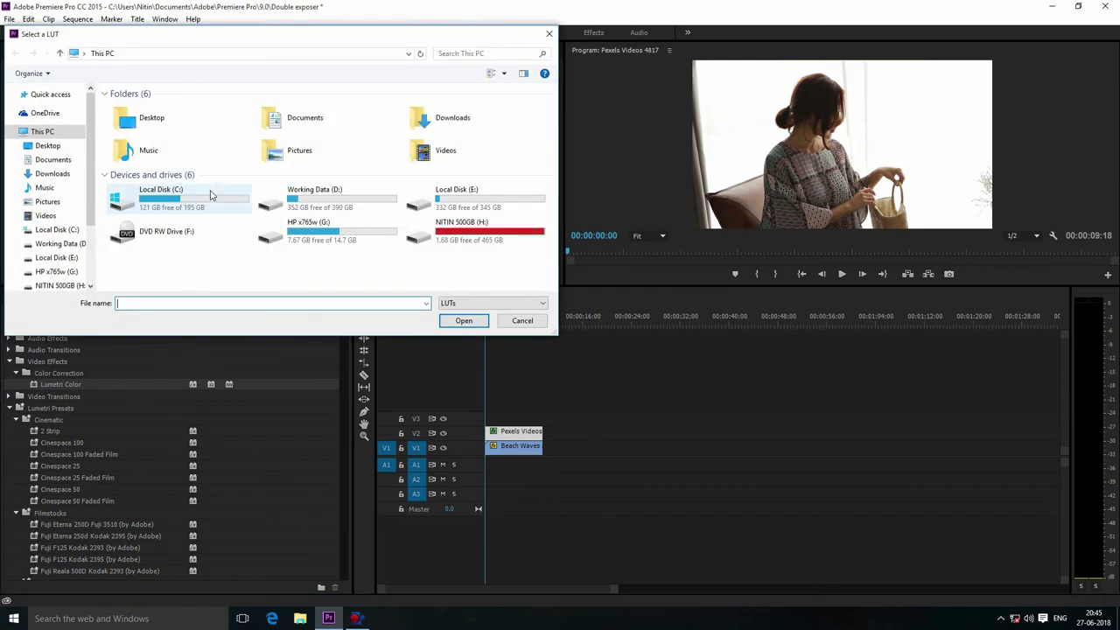
{"action": "left_click", "coordinate": [516, 320]}
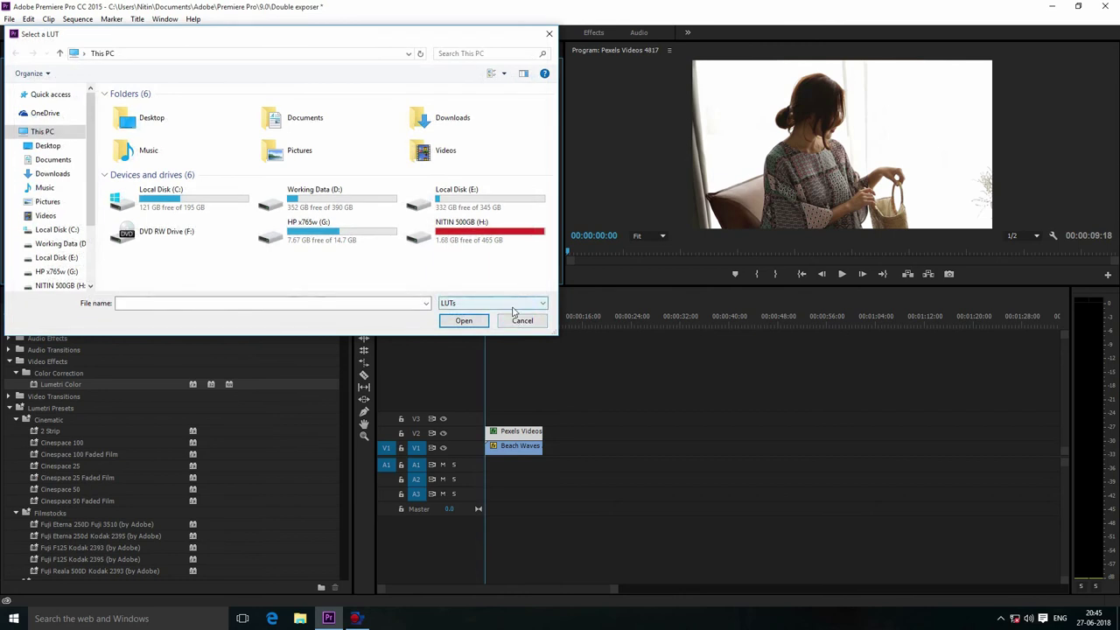
{"action": "left_click", "coordinate": [515, 322]}
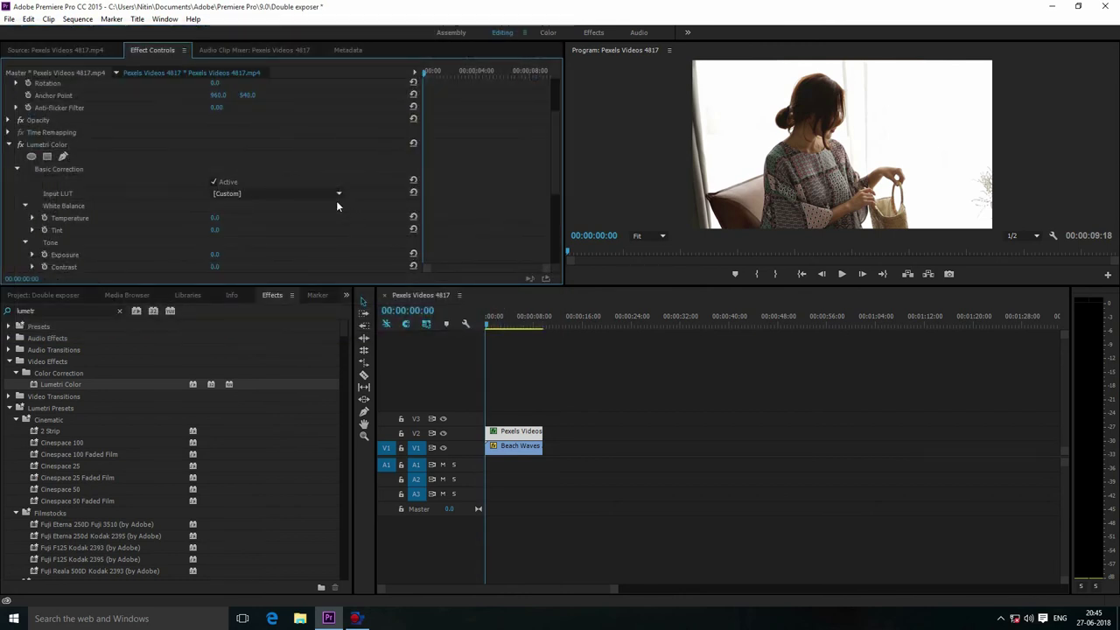
Set the Input LUT to None, then set Lumetri Blacks to -99 and Whites to 48.
{"action": "left_click", "coordinate": [327, 193]}
{"action": "left_click", "coordinate": [368, 196]}
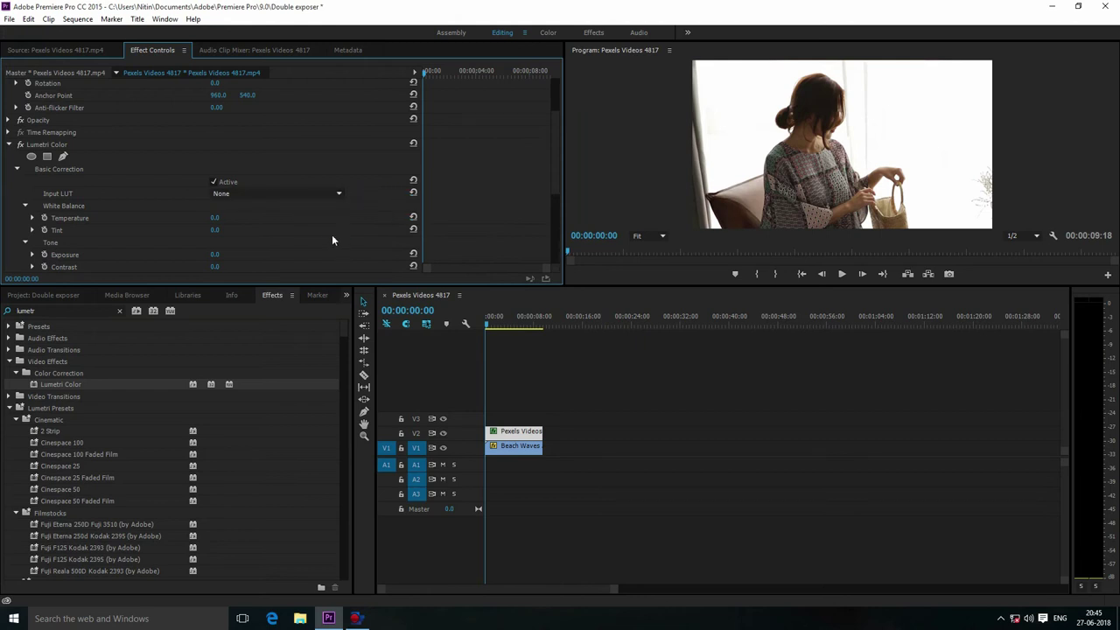
{"action": "scroll", "coordinate": [364, 214], "scroll_direction": "down", "scroll_amount": 3}
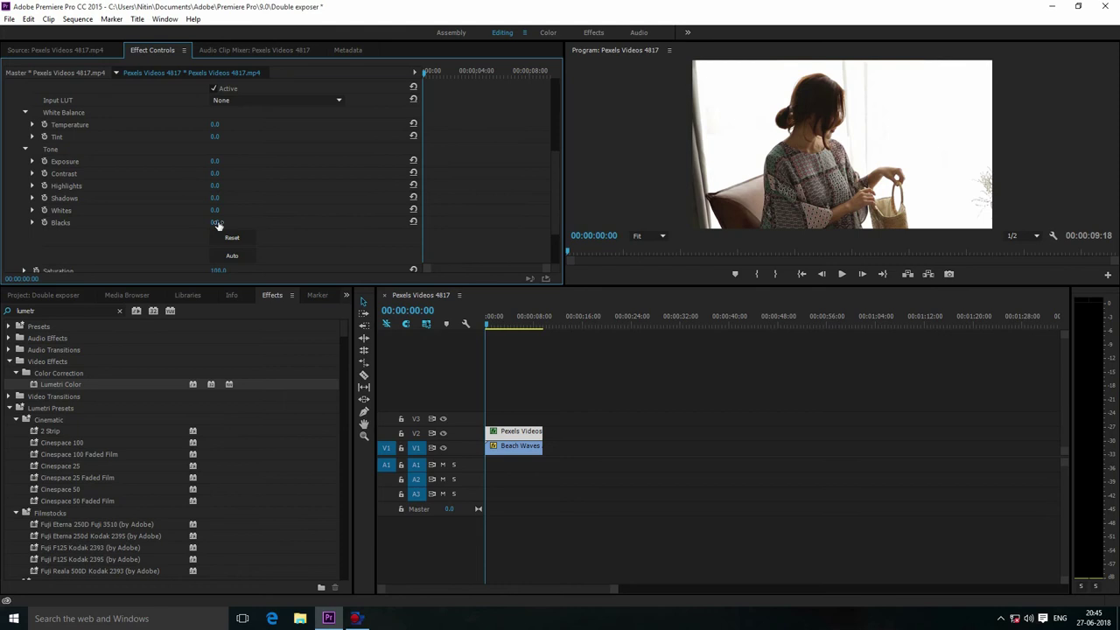
{"action": "left_click_drag", "start_coordinate": [218, 224], "coordinate": [148, 223]}
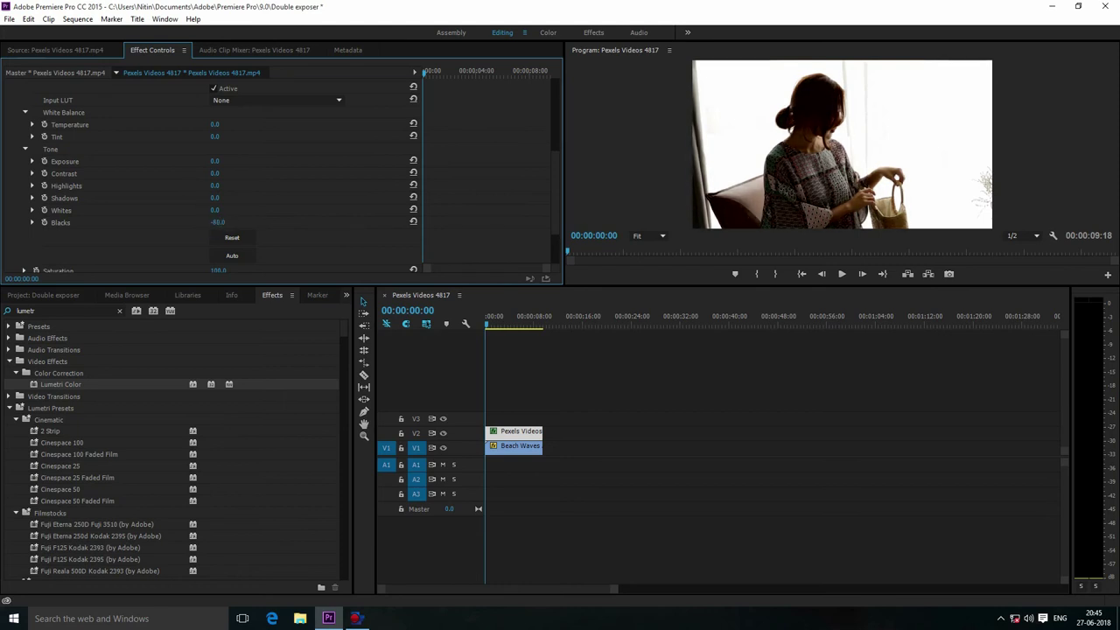
{"action": "mouse_move", "coordinate": [220, 225]}
{"action": "left_mouse_down"}
{"action": "mouse_move", "coordinate": [267, 210]}
{"action": "mouse_move", "coordinate": [211, 222]}
{"action": "left_mouse_up"}
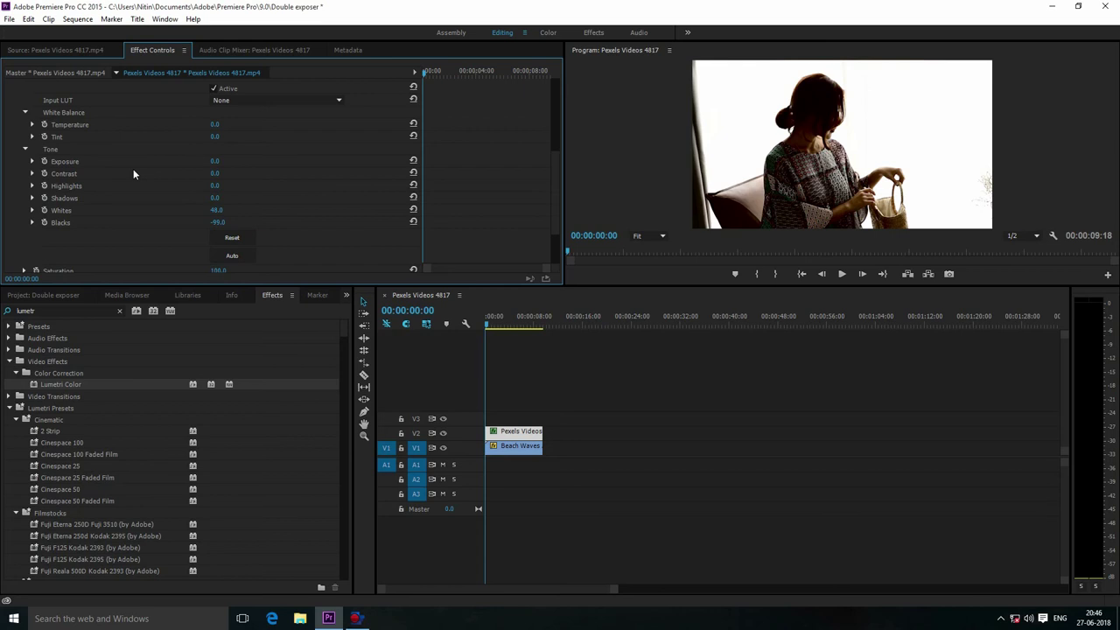
Set the woman clip's Opacity blend mode to Screen and play back the double exposure.
{"action": "scroll", "coordinate": [133, 171], "scroll_direction": "up", "scroll_amount": 5}
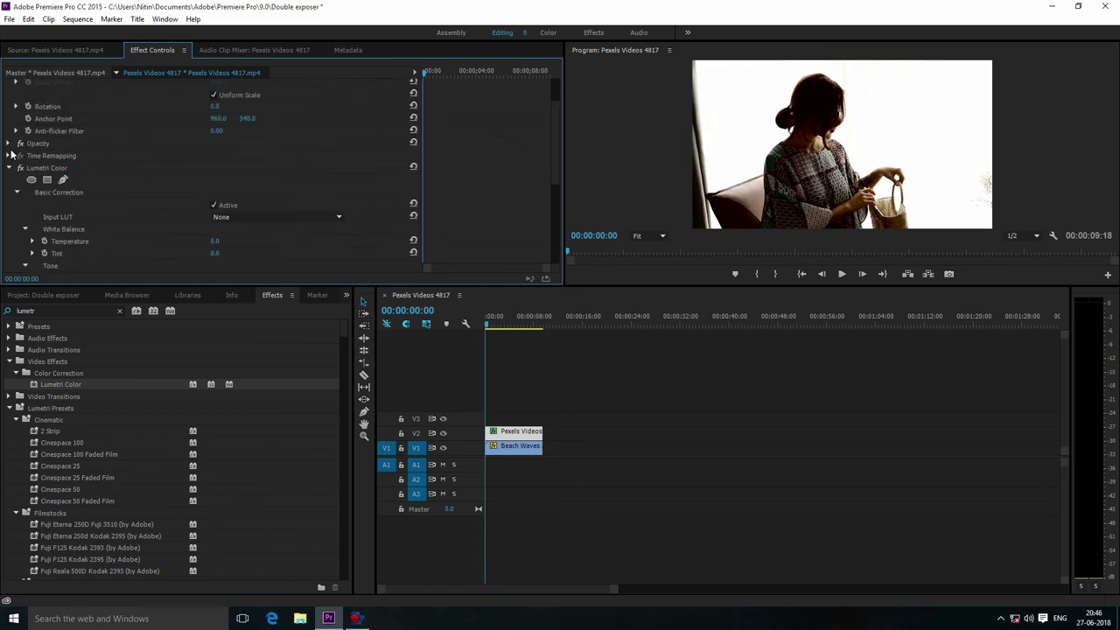
{"action": "left_click", "coordinate": [9, 144]}
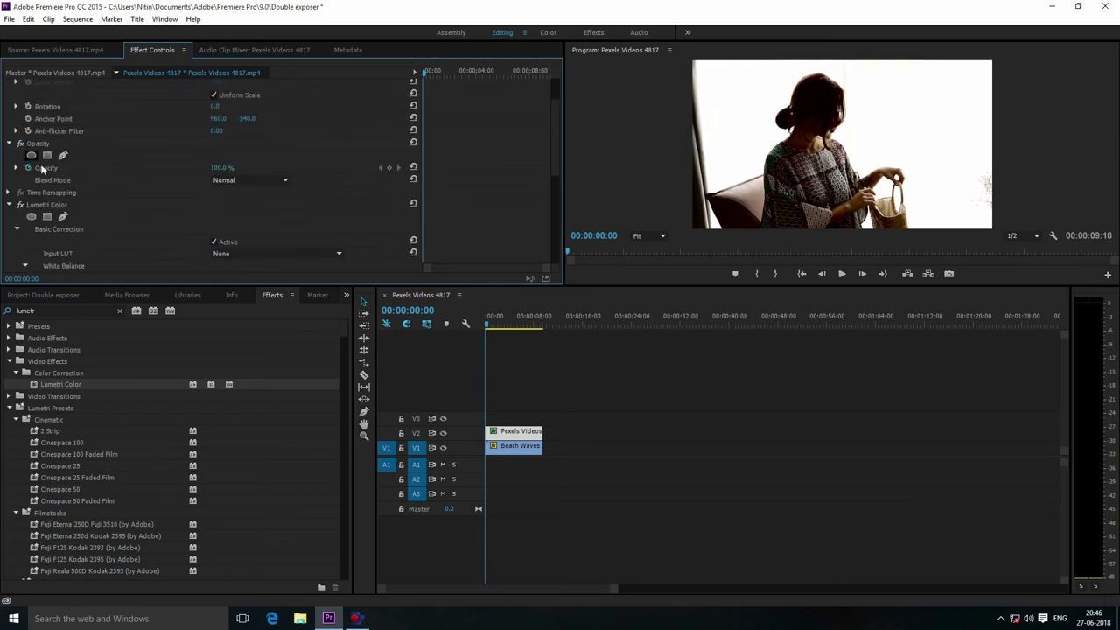
{"action": "left_click", "coordinate": [270, 179]}
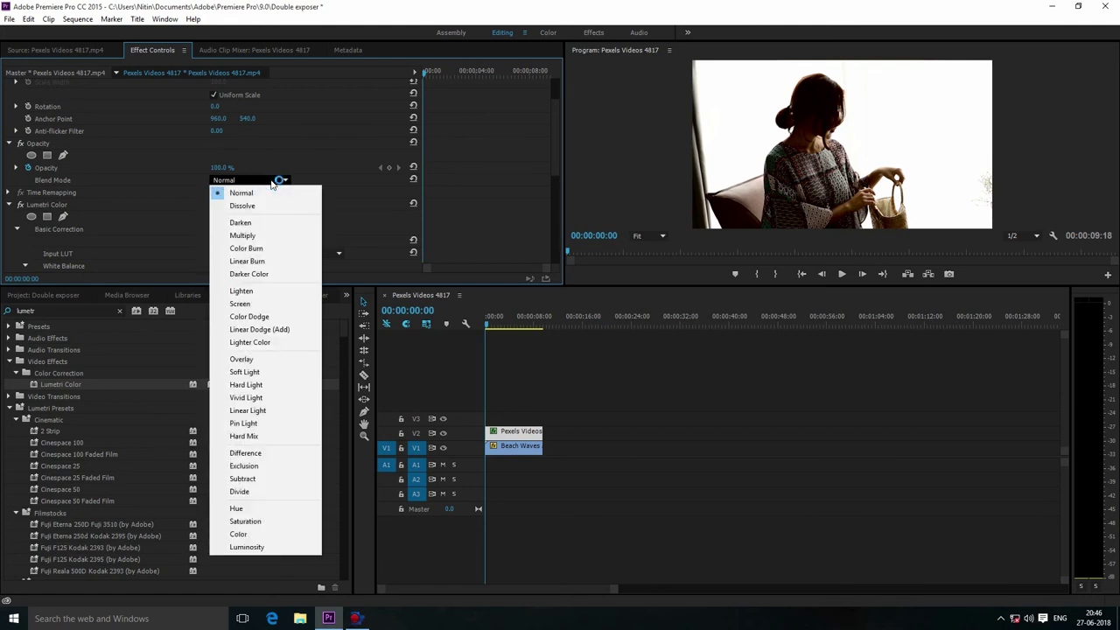
{"action": "left_click", "coordinate": [239, 304]}
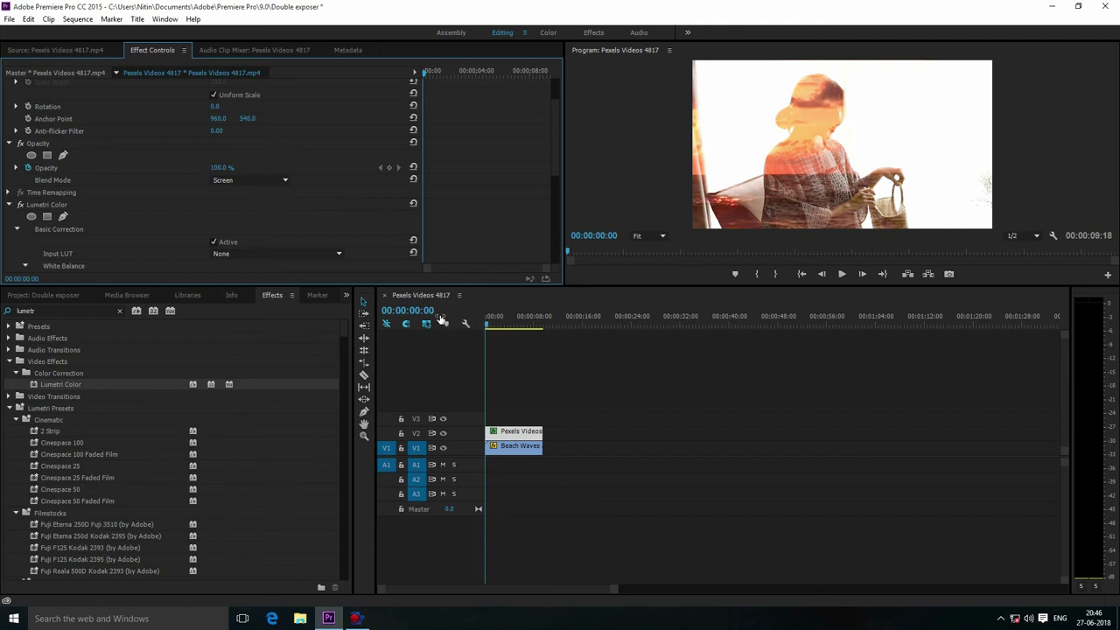
{"action": "key", "text": "space"}
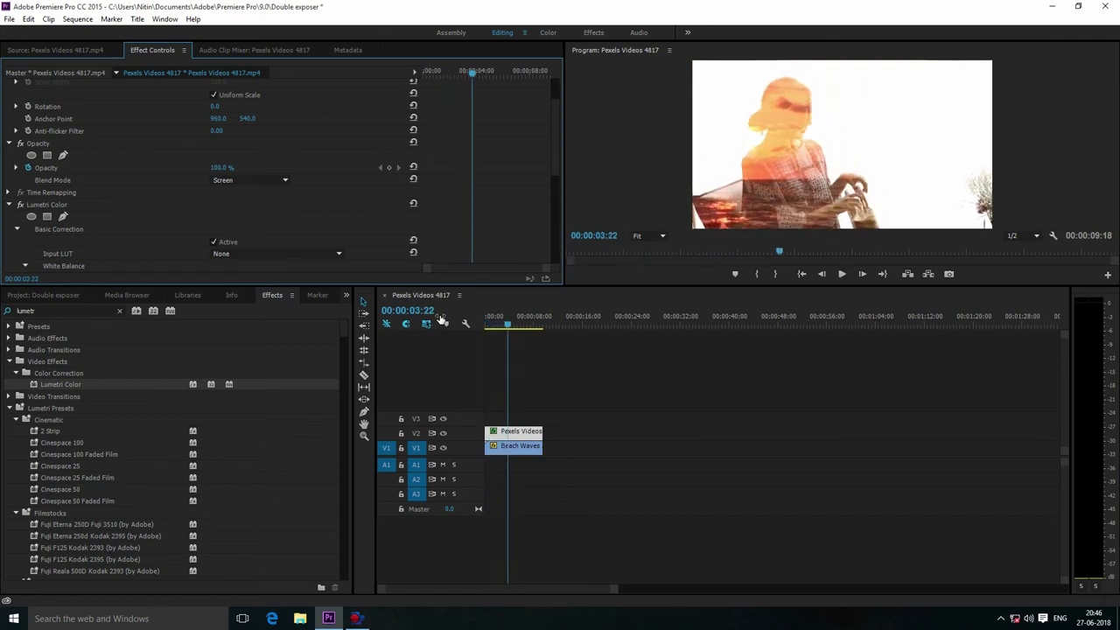
Stop playback, then set Lumetri Whites to 88 and Blacks to -47.
{"action": "left_click", "coordinate": [498, 318]}
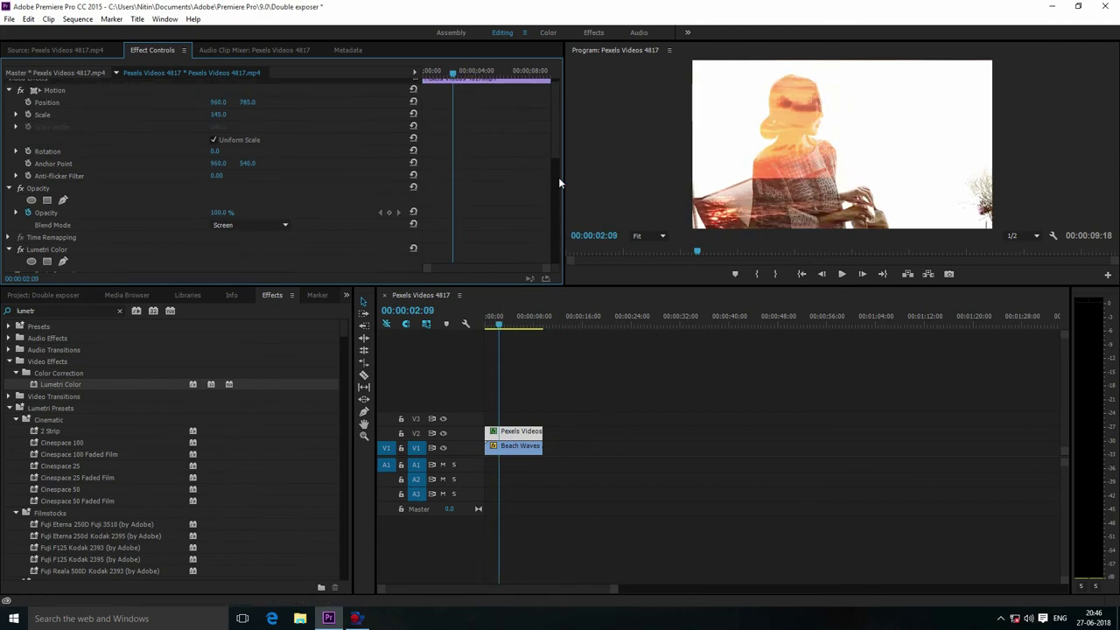
{"action": "left_click_drag", "start_coordinate": [558, 143], "coordinate": [570, 229]}
{"action": "scroll", "coordinate": [294, 202], "scroll_direction": "down", "scroll_amount": 1}
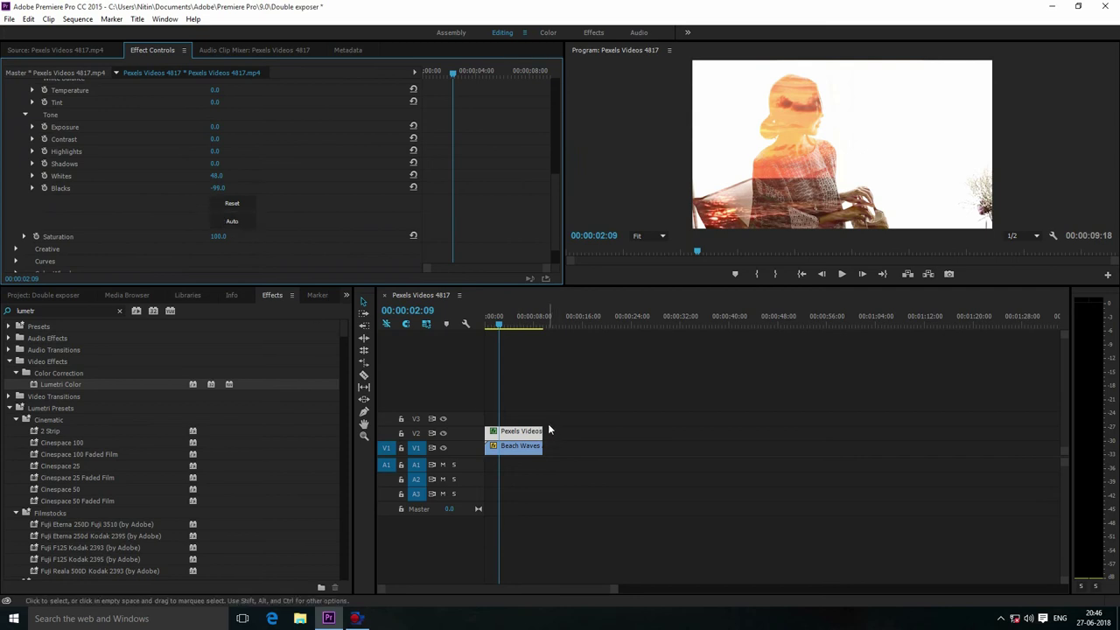
{"action": "left_click_drag", "start_coordinate": [226, 198], "coordinate": [262, 176]}
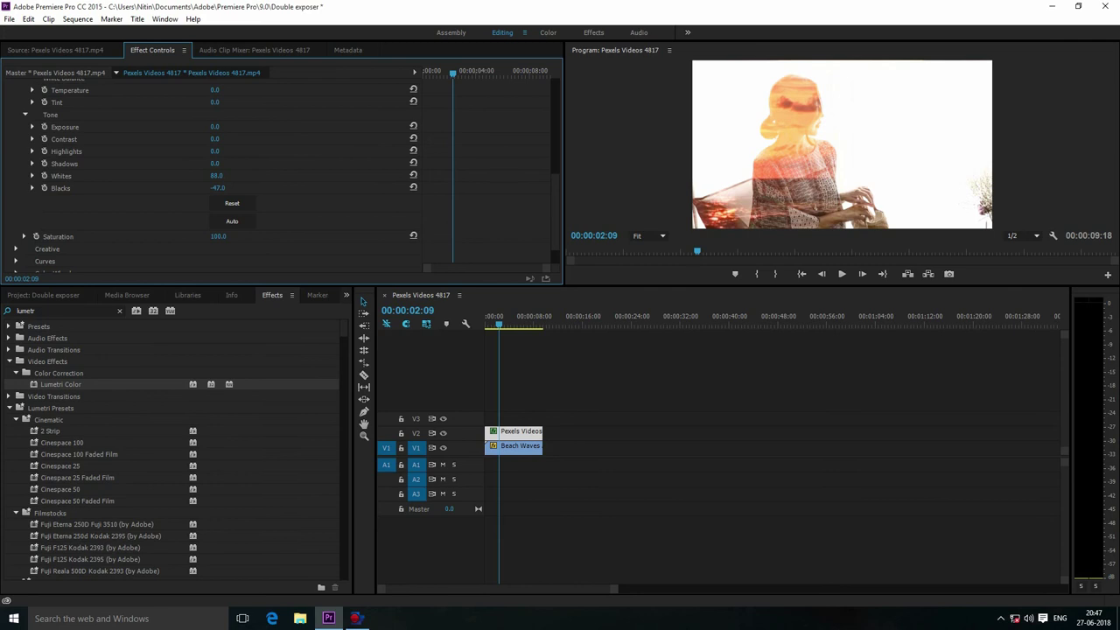
Marquee-select both stacked clips and nest them into one Nested Sequence clip.
{"action": "left_click", "coordinate": [612, 498]}
{"action": "left_click_drag", "start_coordinate": [594, 487], "coordinate": [517, 432]}
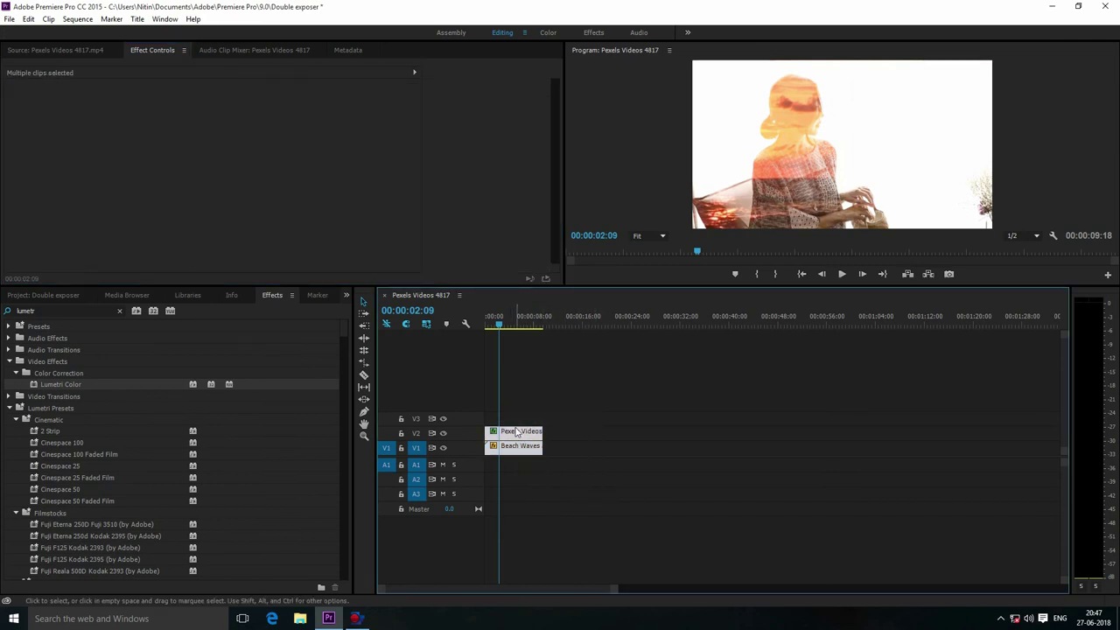
{"action": "right_click", "coordinate": [517, 433]}
{"action": "left_click", "coordinate": [533, 333]}
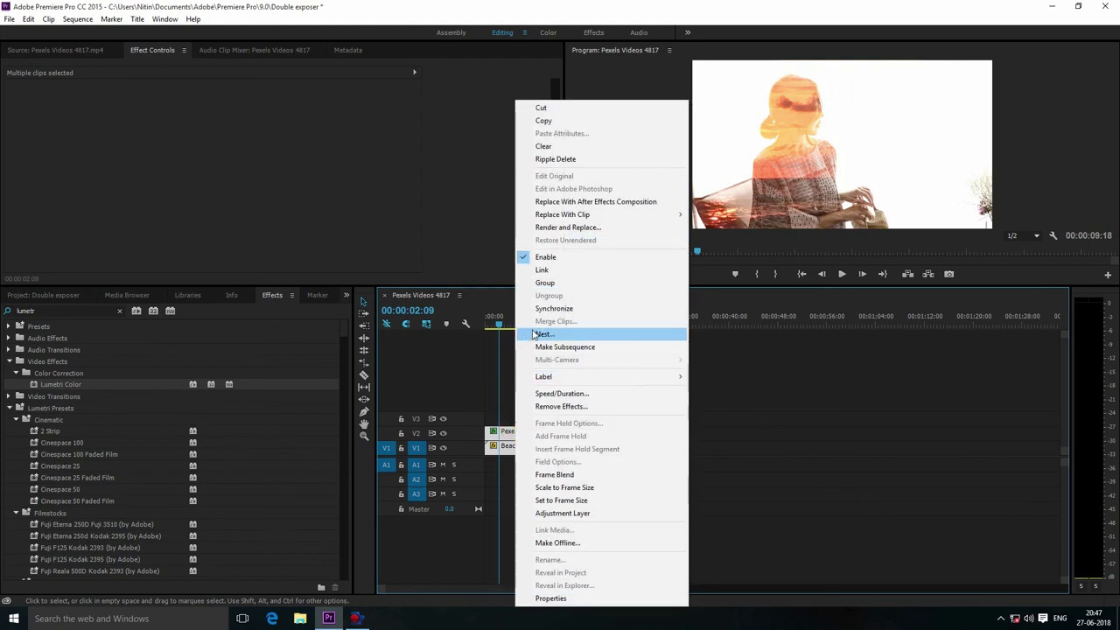
{"action": "left_click", "coordinate": [535, 321]}
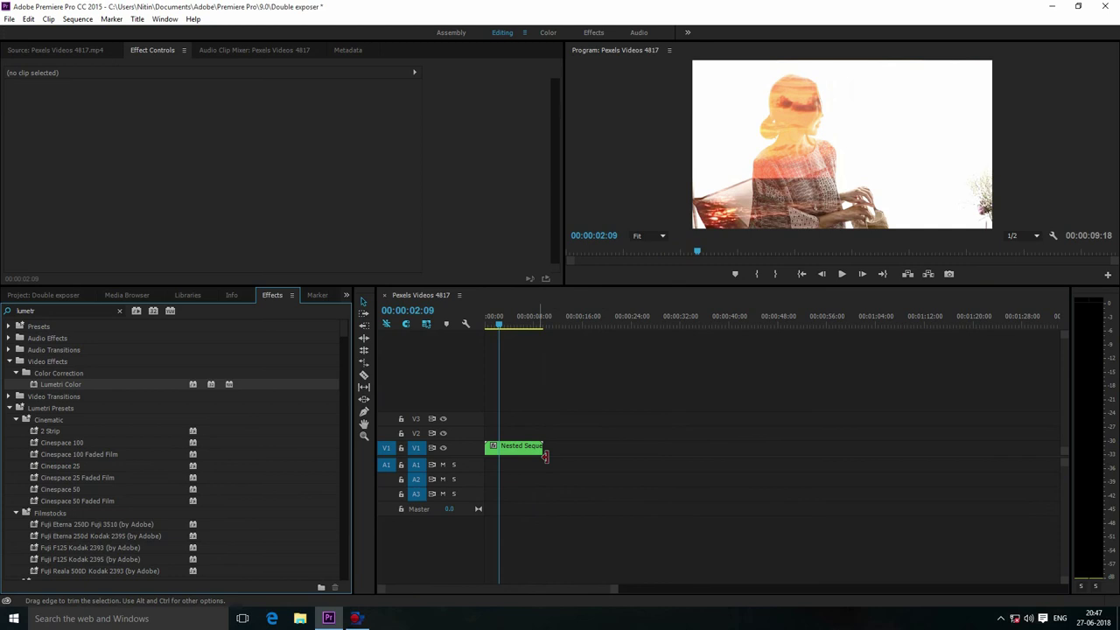
Apply the Crop effect to Nested Sequence 02 with Top and Bottom at 12%.
{"action": "double_click", "coordinate": [60, 311]}
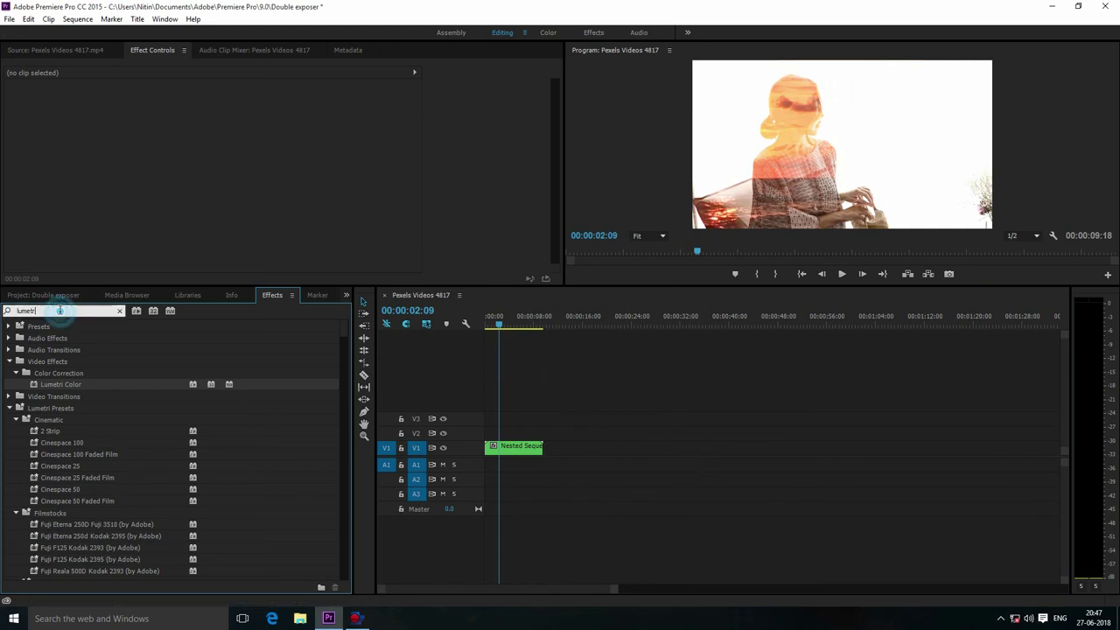
{"action": "key", "text": "BackSpace"}
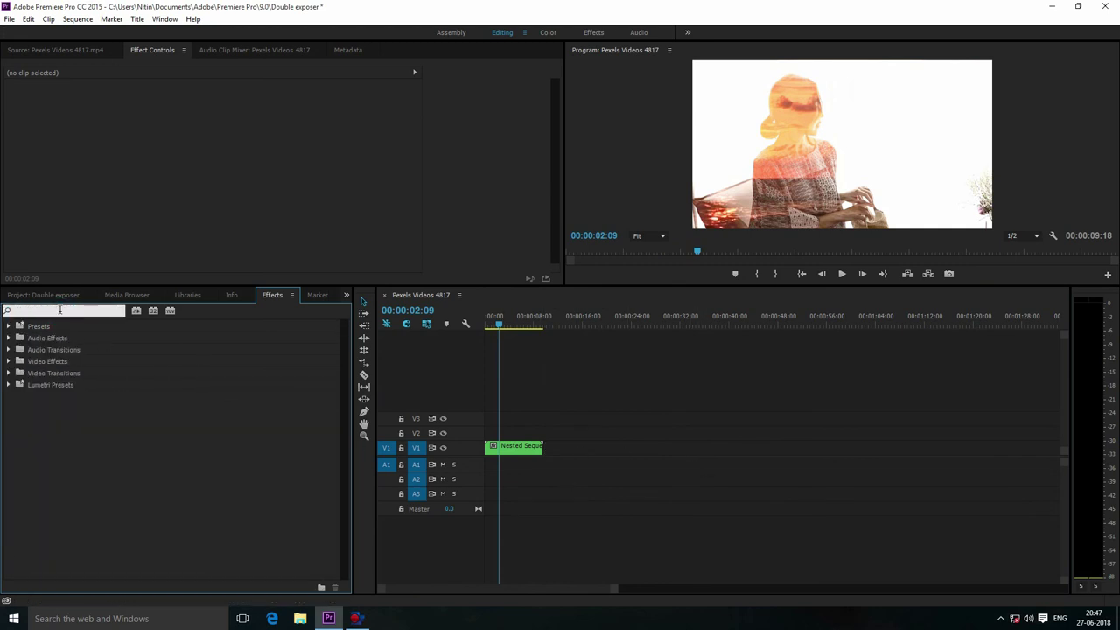
{"action": "type", "text": "crop"}
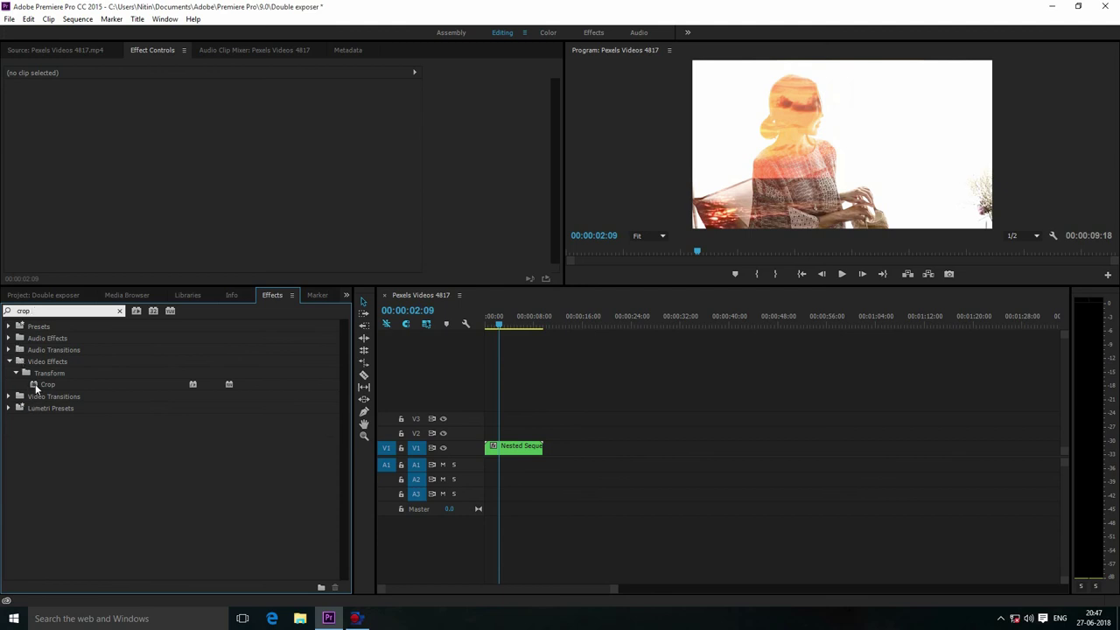
{"action": "left_click_drag", "start_coordinate": [38, 386], "coordinate": [517, 448]}
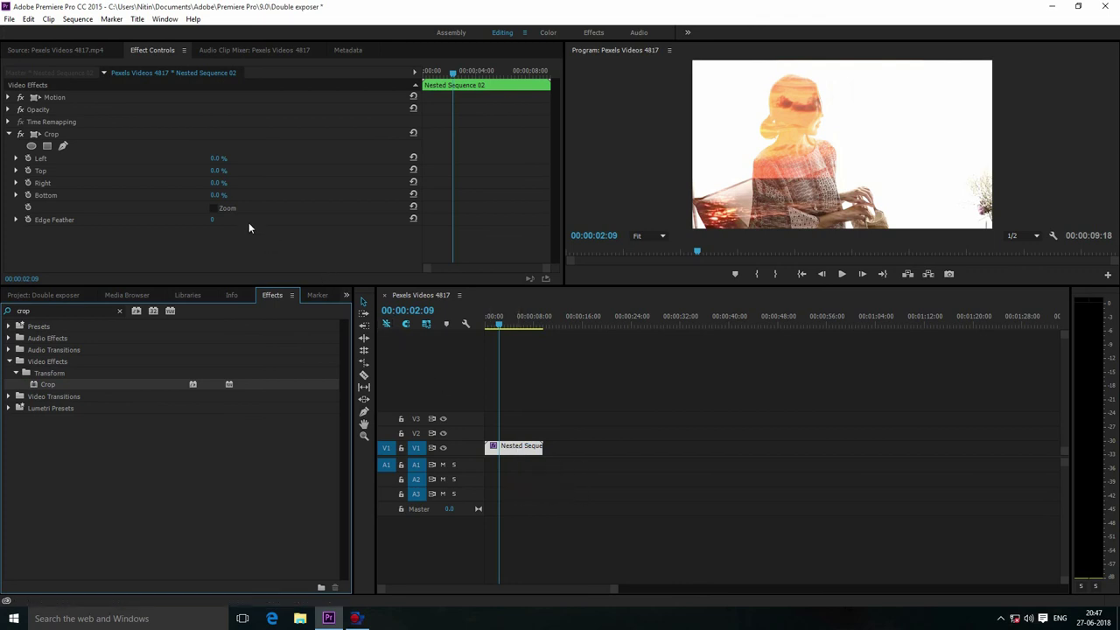
{"action": "left_click", "coordinate": [217, 171]}
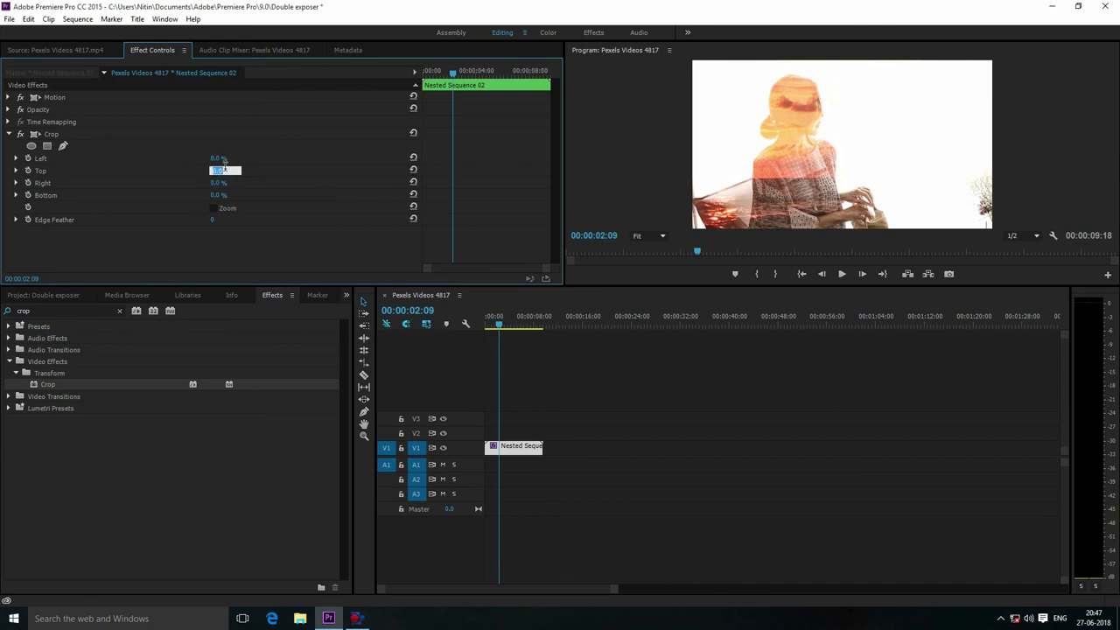
{"action": "type", "text": "12"}
{"action": "left_click", "coordinate": [218, 194]}
{"action": "type", "text": "12"}
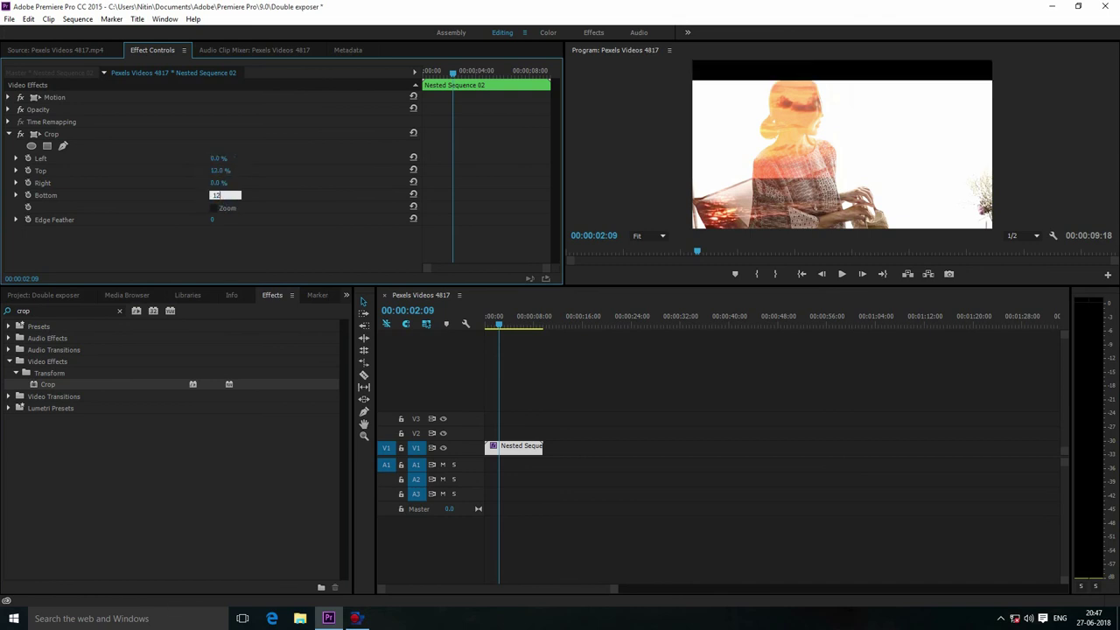
{"action": "left_click", "coordinate": [168, 239]}
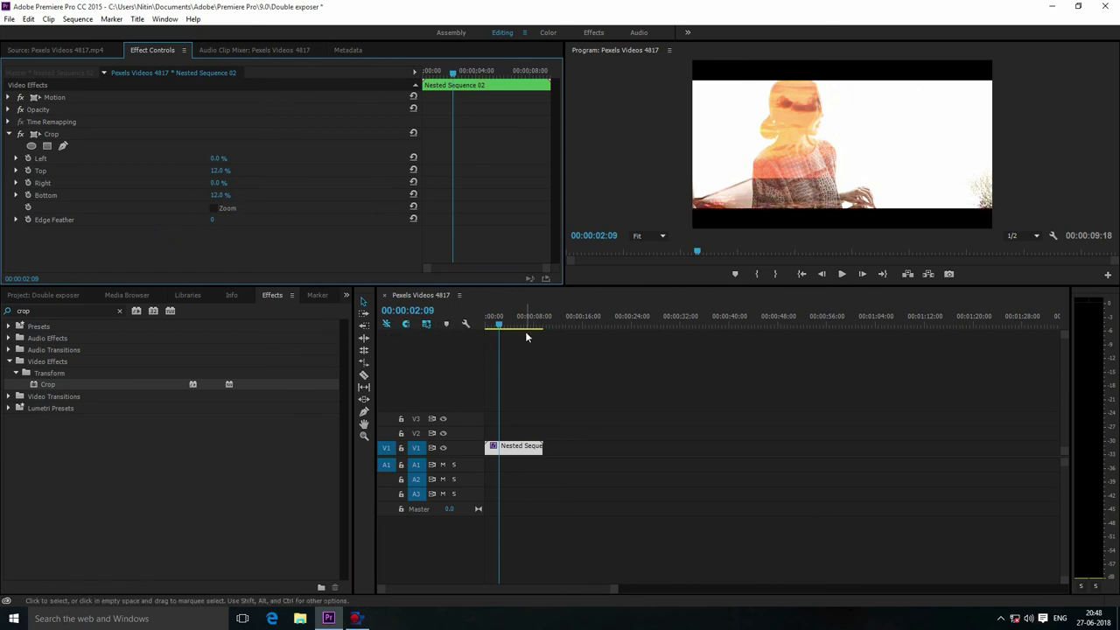
{"action": "left_click_drag", "start_coordinate": [525, 331], "coordinate": [475, 320]}
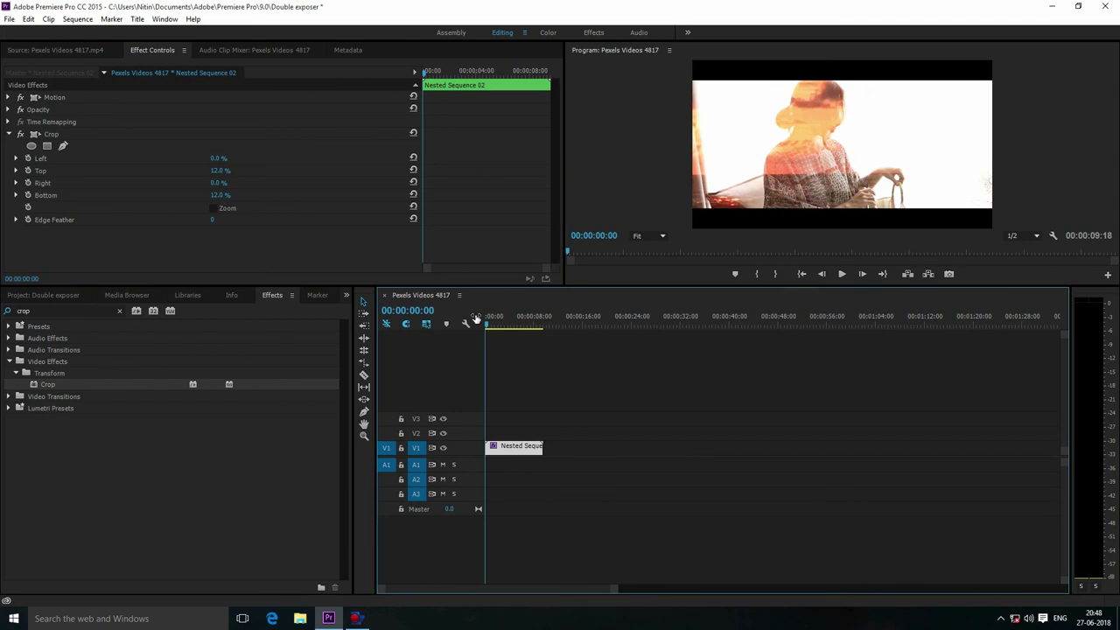
{"action": "key", "text": "space"}
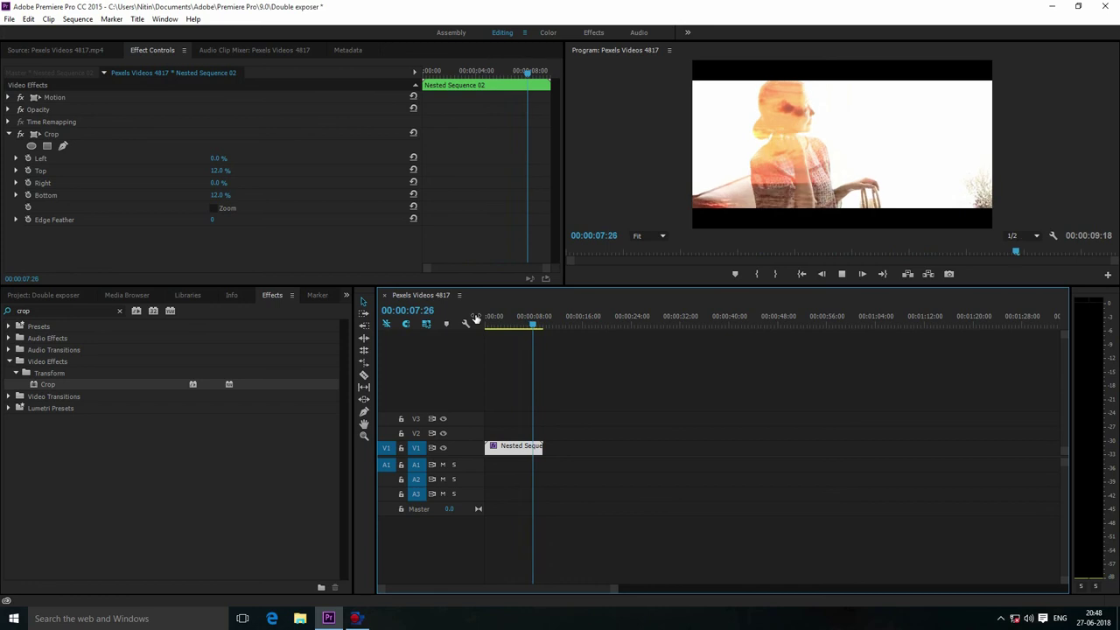
{"action": "key", "text": "space"}
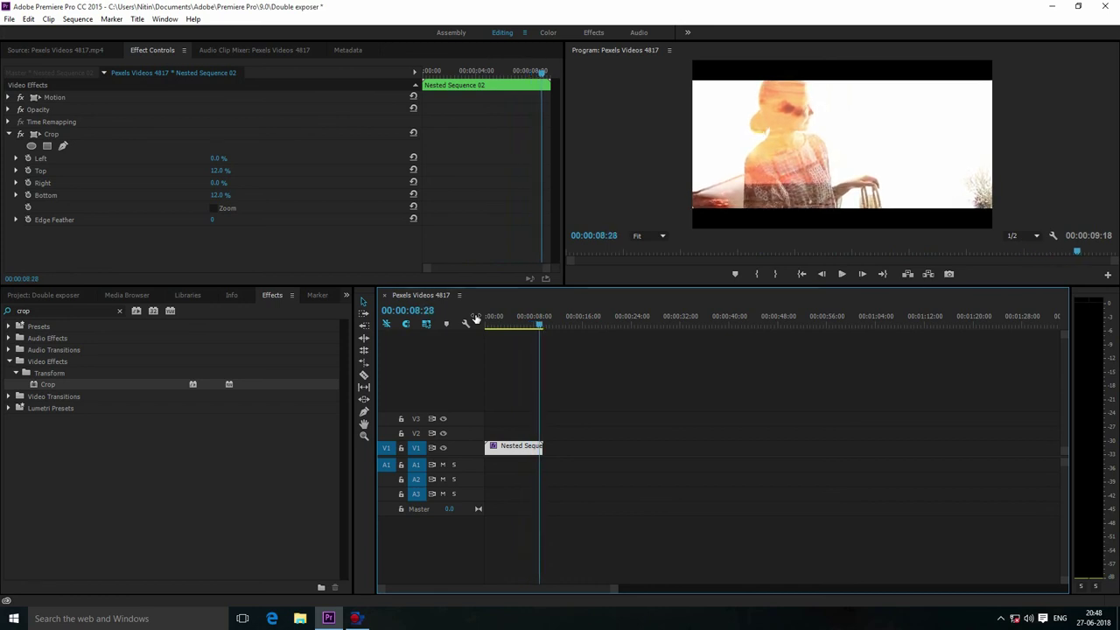